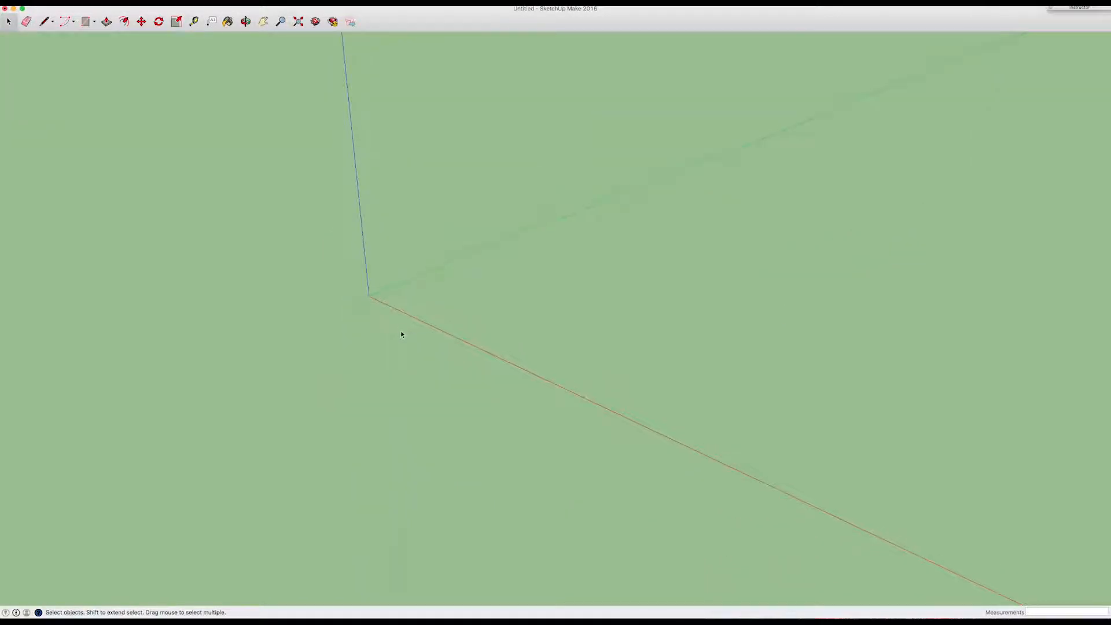
Step: Draw a large rectangle on the ground plane starting from the origin
{"action": "left_click", "coordinate": [86, 22]}
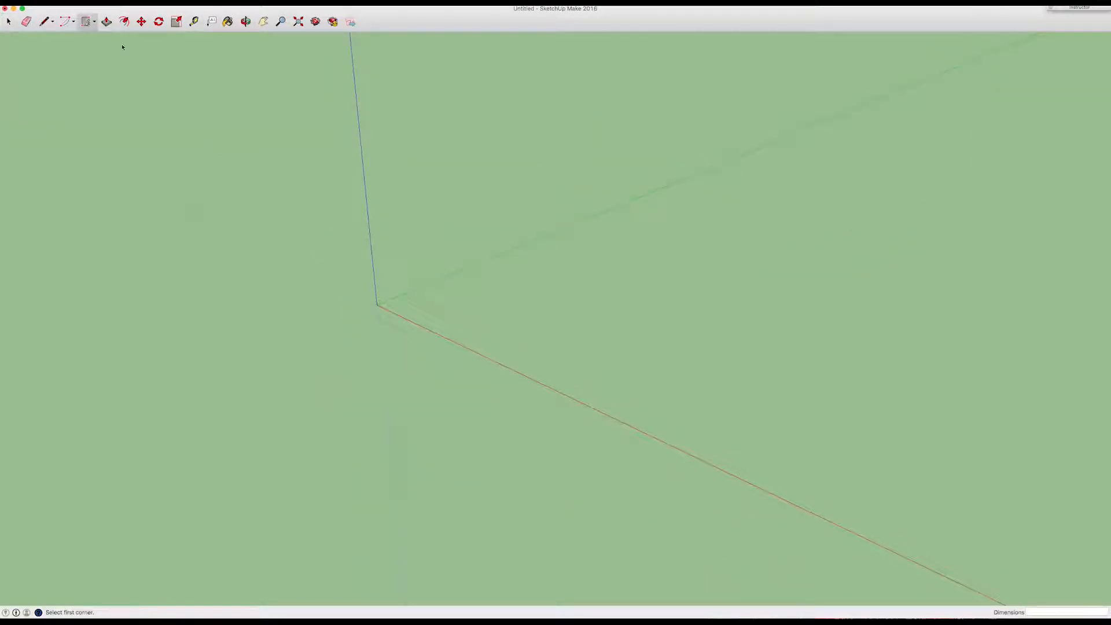
{"action": "left_click", "coordinate": [377, 304]}
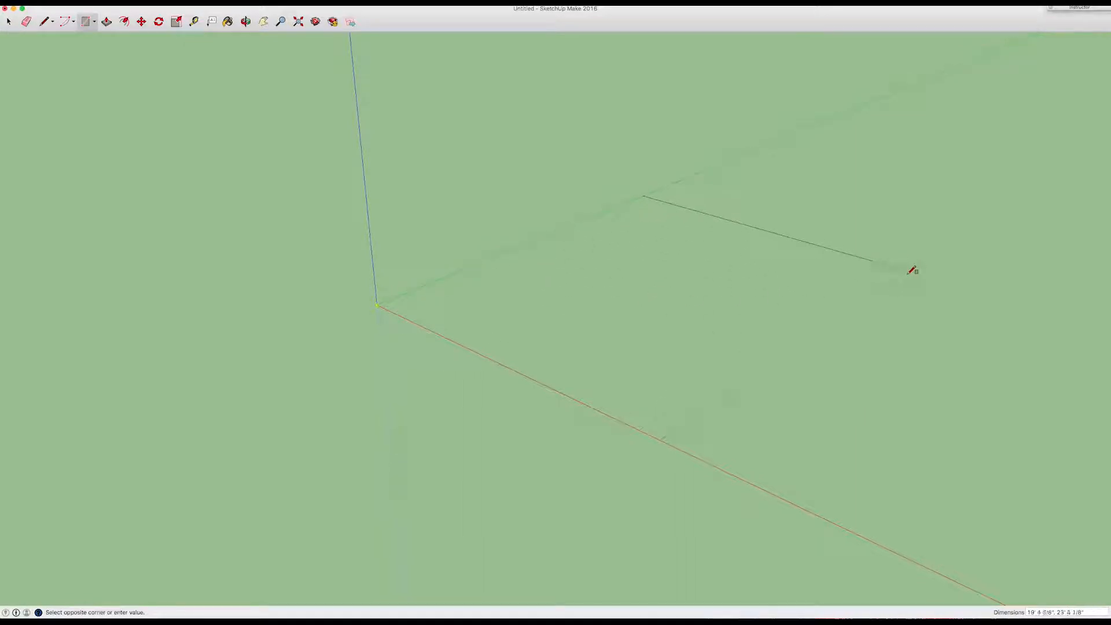
{"action": "left_click", "coordinate": [994, 318]}
{"action": "middle_click_drag", "start_coordinate": [497, 286], "coordinate": [596, 403]}
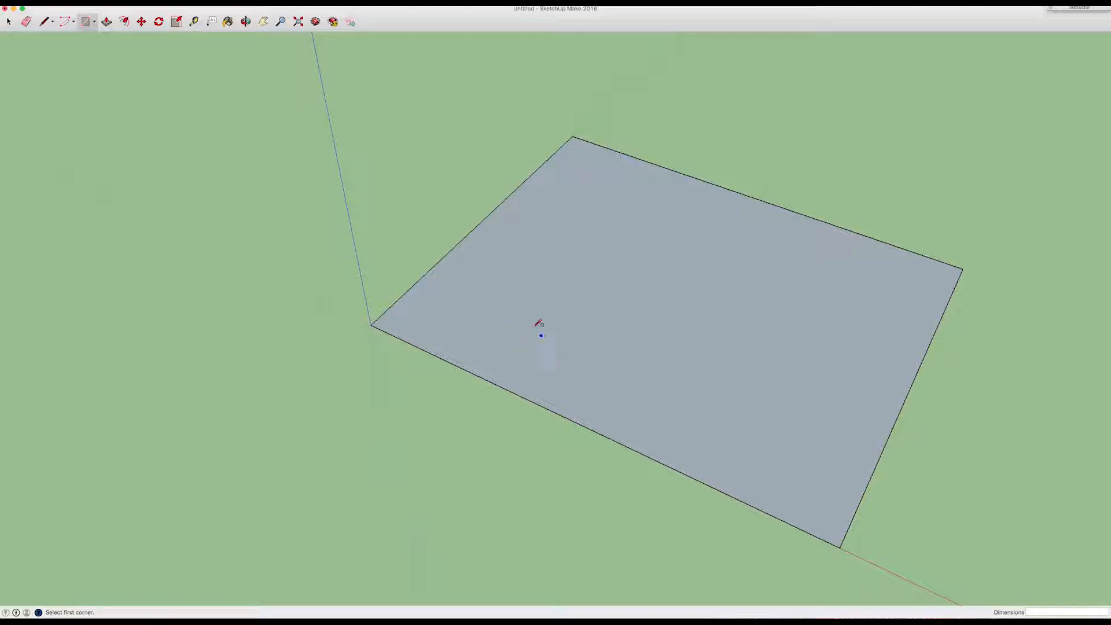
Step: Draw a 15' line from the origin along the rectangle's front edge and erase the remainder of that edge
{"action": "key", "text": "l"}
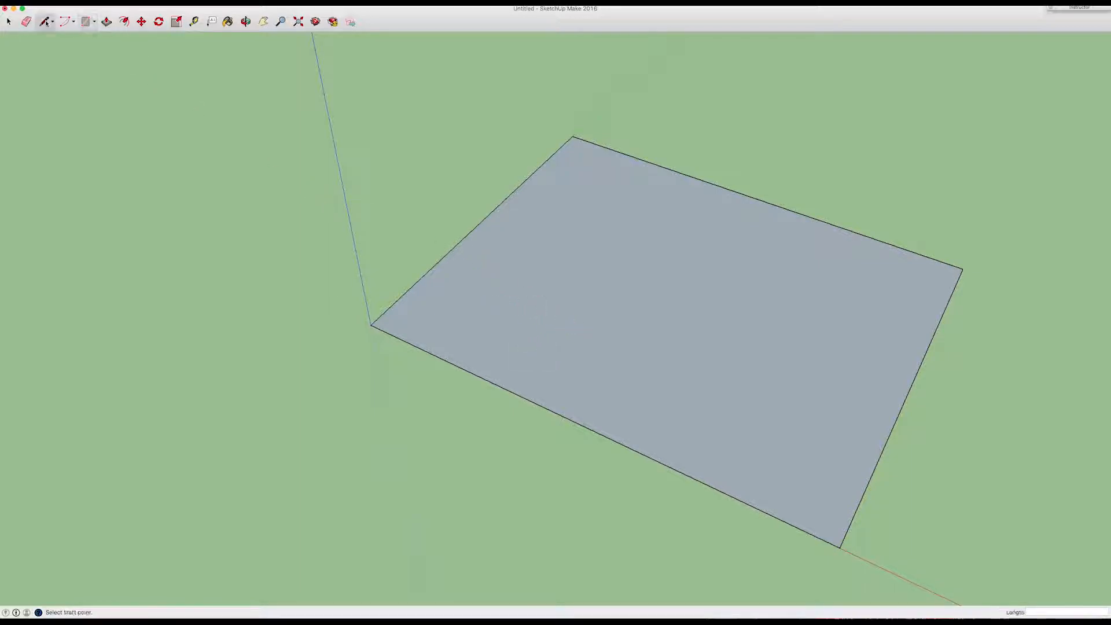
{"action": "left_click", "coordinate": [371, 325]}
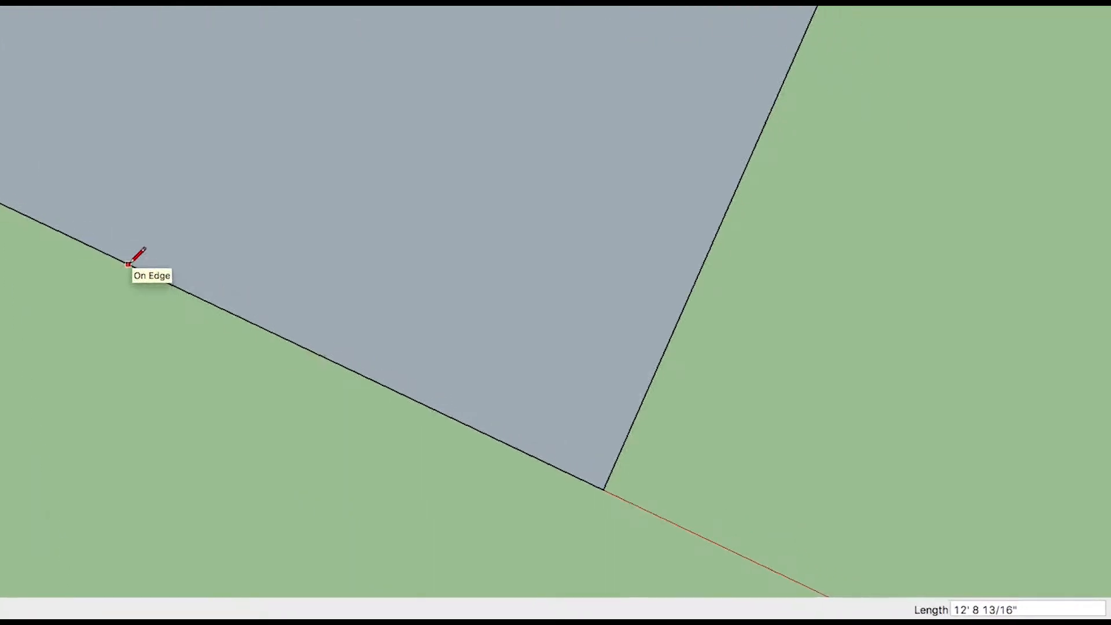
{"action": "type", "text": "15"}
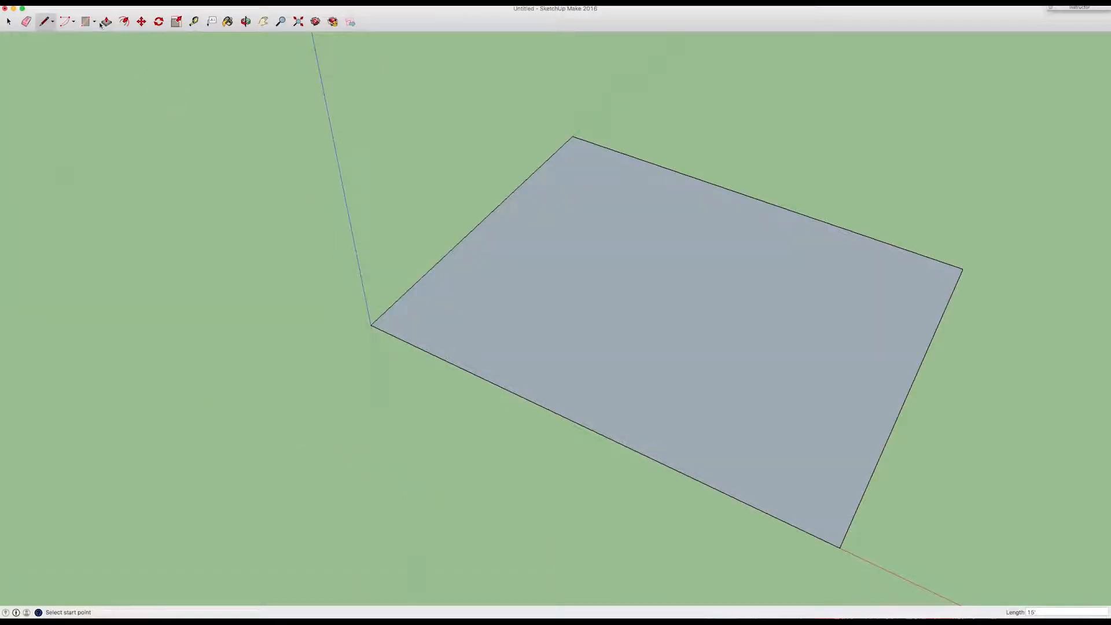
{"action": "left_click", "coordinate": [23, 20]}
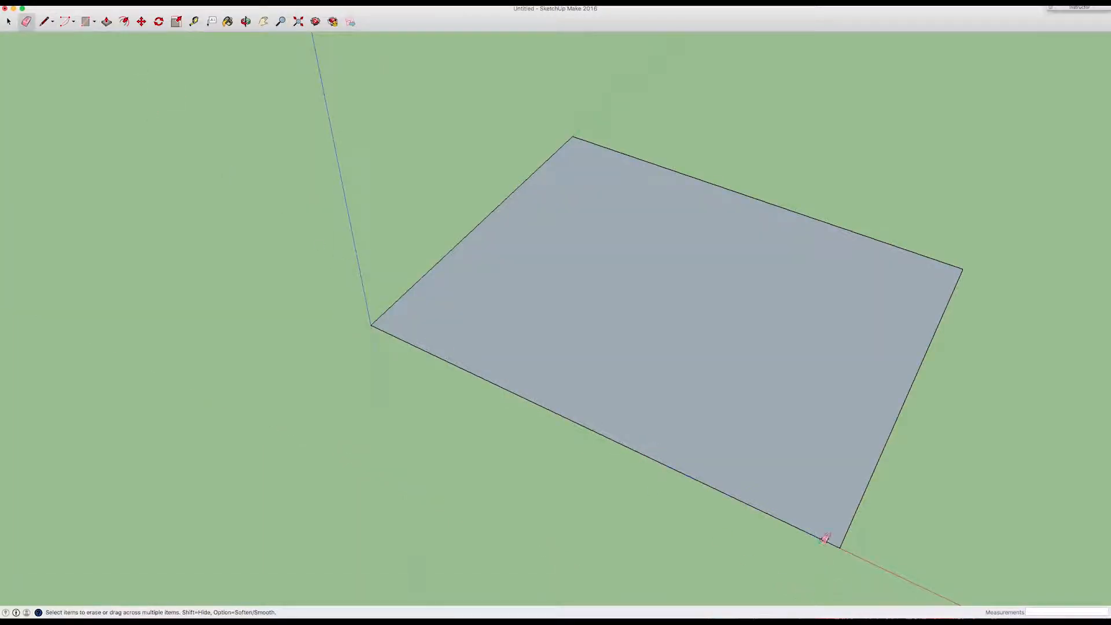
{"action": "left_click", "coordinate": [832, 524]}
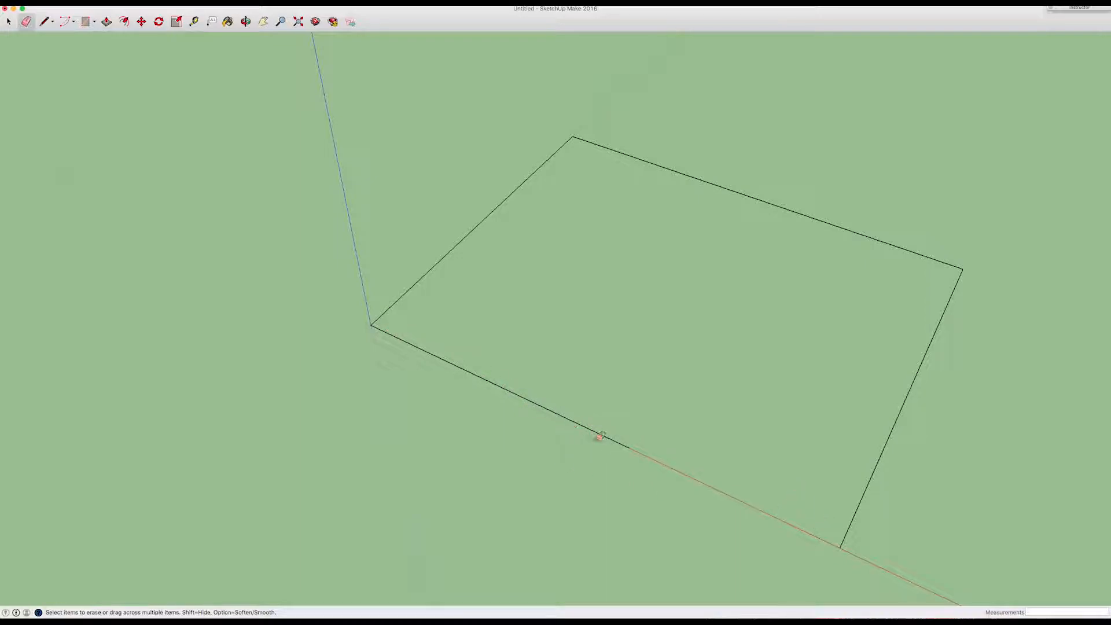
Step: Close a smaller rectangular footprint with a line back from the 15' edge's end and a parallel 15' line to the side edge
{"action": "left_click", "coordinate": [44, 21]}
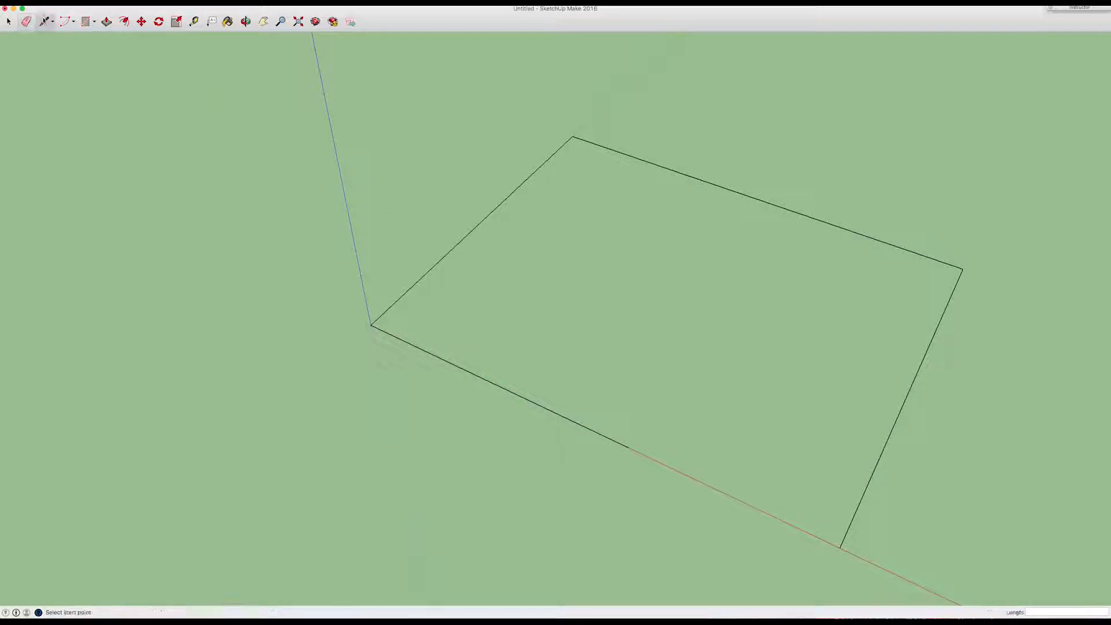
{"action": "left_click", "coordinate": [629, 446]}
{"action": "left_click", "coordinate": [706, 333]}
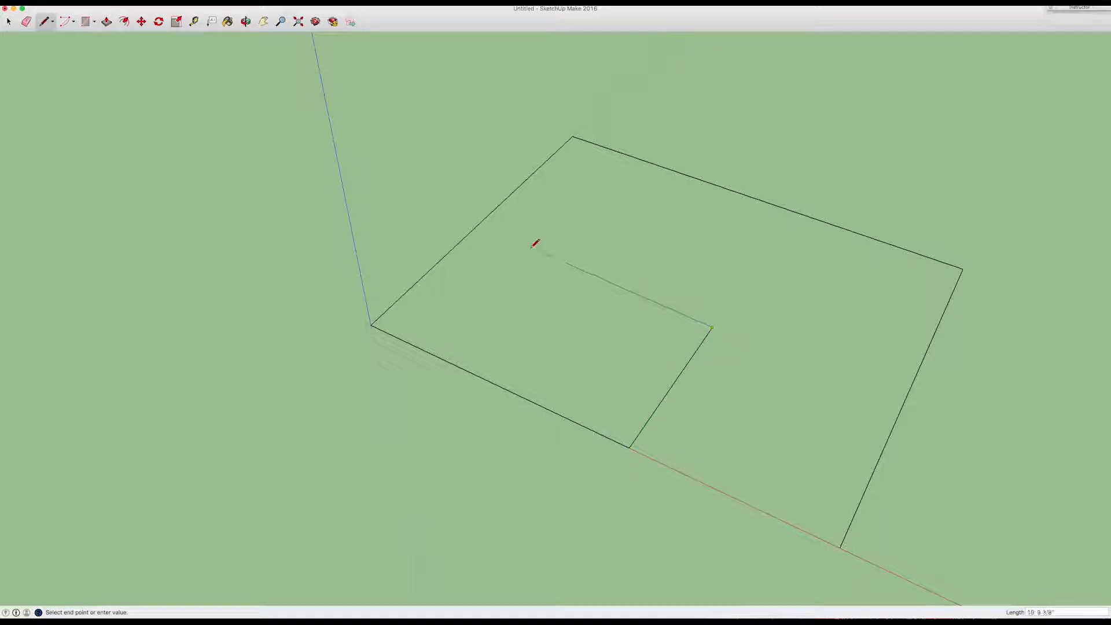
{"action": "left_click", "coordinate": [474, 231]}
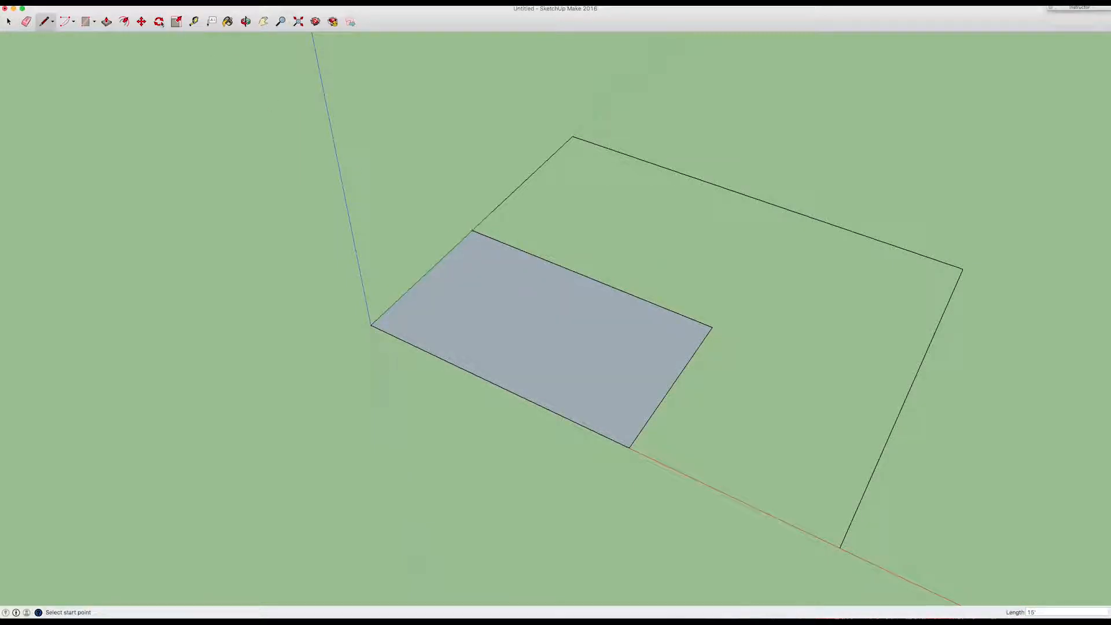
Step: Erase the leftover outer edges of the original rectangle around the smaller footprint
{"action": "key", "text": "e"}
{"action": "mouse_move", "coordinate": [561, 140]}
{"action": "left_mouse_down"}
{"action": "mouse_move", "coordinate": [603, 142]}
{"action": "mouse_move", "coordinate": [896, 280]}
{"action": "mouse_move", "coordinate": [984, 362]}
{"action": "left_mouse_up"}
{"action": "middle_click_drag", "start_coordinate": [536, 305], "coordinate": [519, 325]}
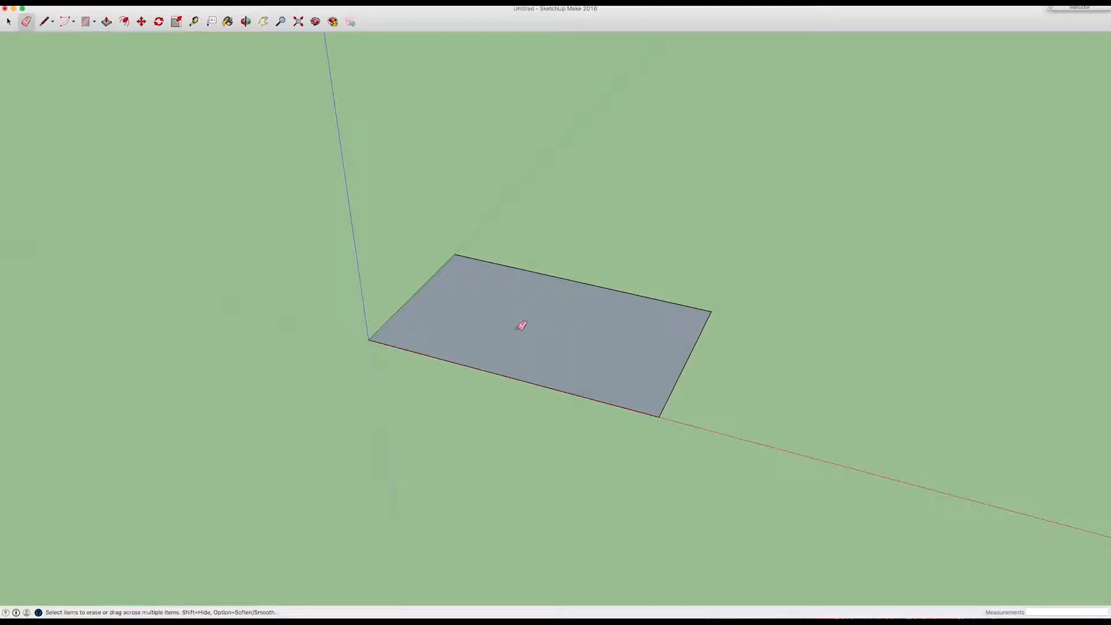
Step: Push/Pull the footprint face up to a height of 9'
{"action": "left_click", "coordinate": [106, 22]}
{"action": "left_click_drag", "start_coordinate": [498, 332], "coordinate": [497, 259]}
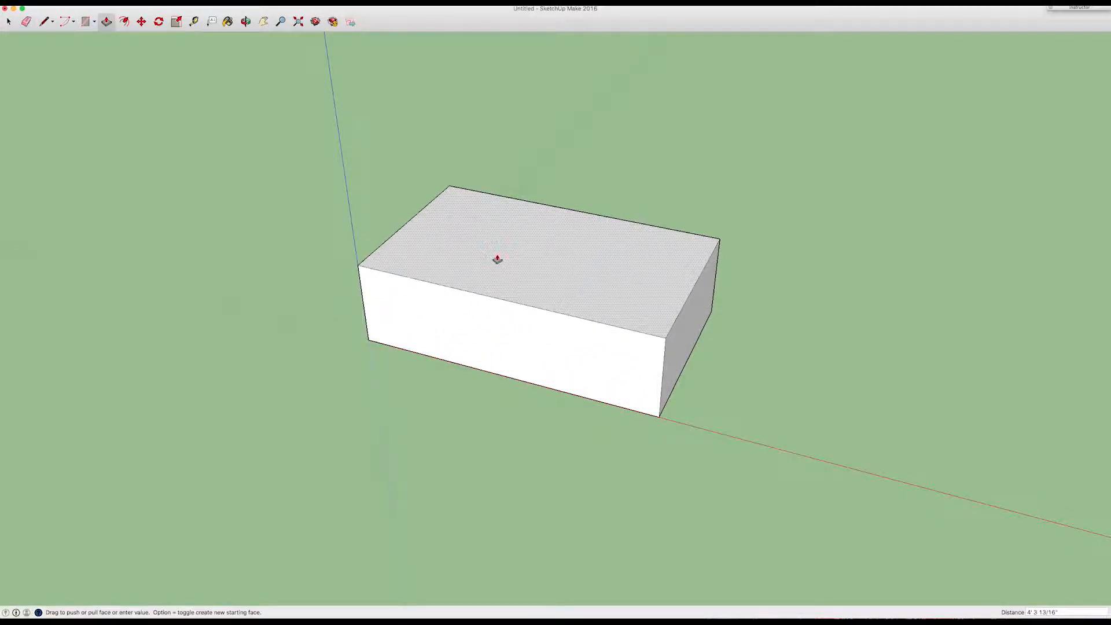
{"action": "type", "text": "9'"}
{"action": "key", "text": "Return"}
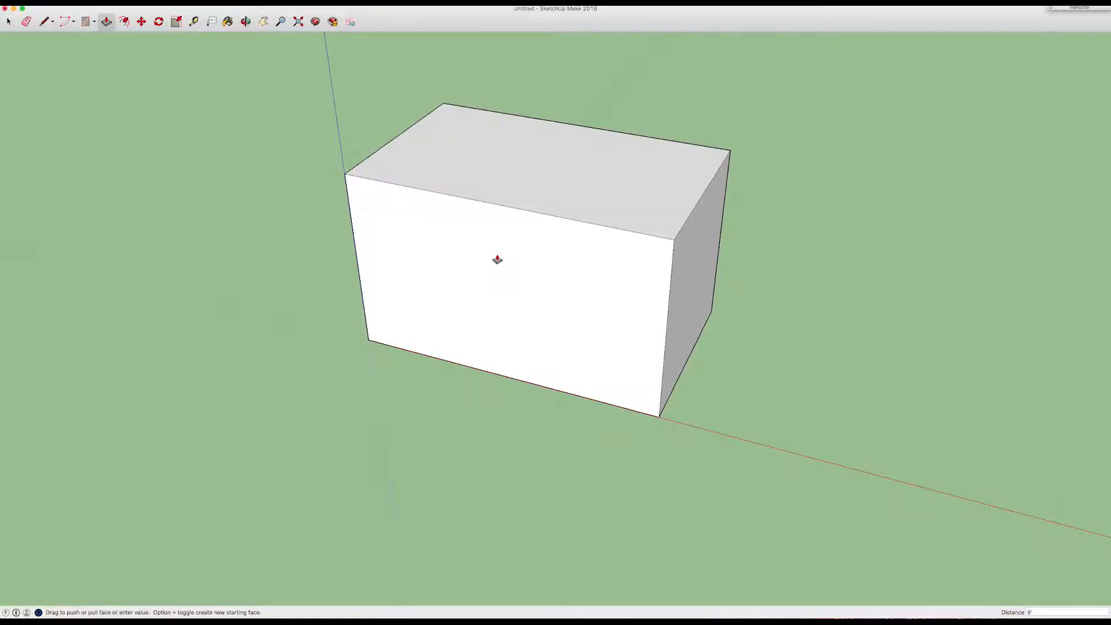
Step: Draw a full-height rectangle about 4' wide on the box's front face, starting from the top edge's midpoint
{"action": "middle_click_drag", "start_coordinate": [553, 322], "coordinate": [557, 300]}
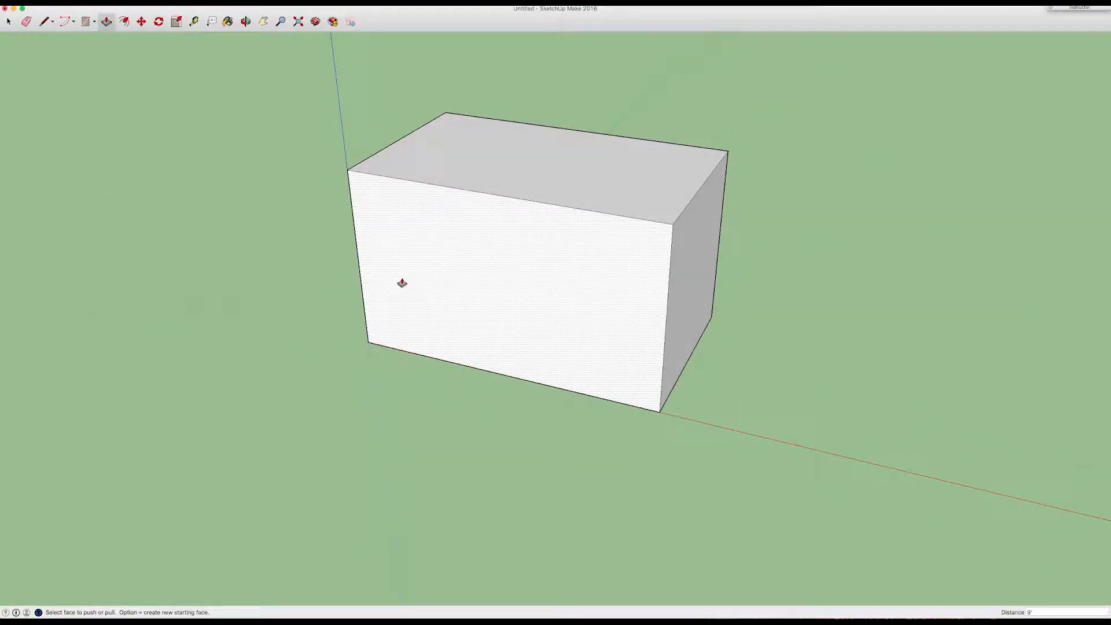
{"action": "mouse_move", "coordinate": [503, 274]}
{"action": "middle_mouse_down"}
{"action": "mouse_move", "coordinate": [633, 209]}
{"action": "mouse_move", "coordinate": [307, 223]}
{"action": "mouse_move", "coordinate": [496, 275]}
{"action": "mouse_move", "coordinate": [492, 288]}
{"action": "middle_mouse_up"}
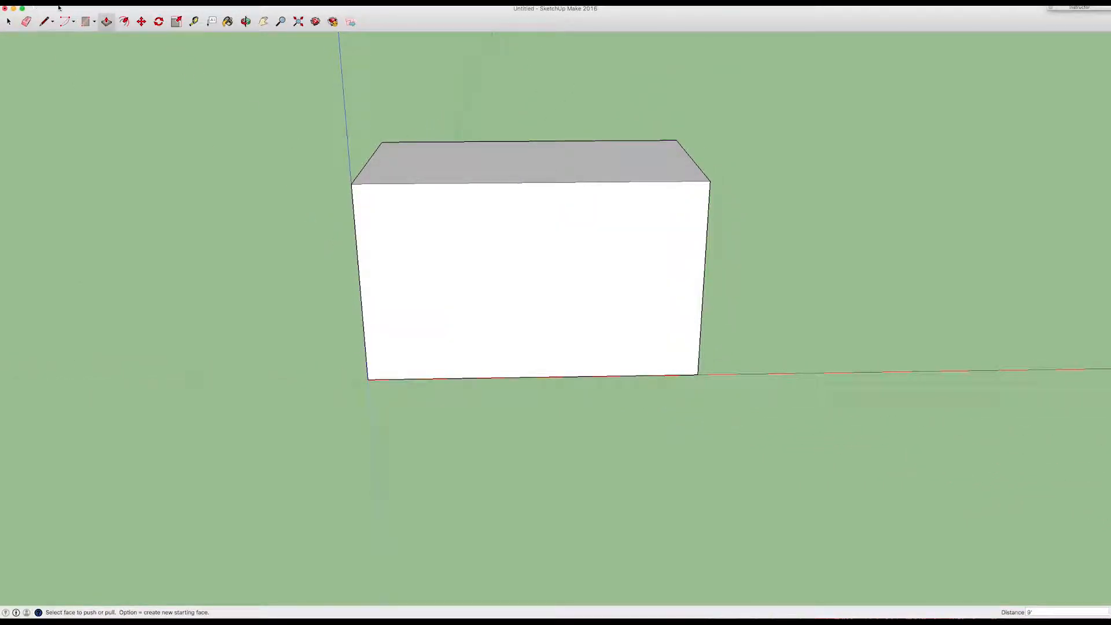
{"action": "left_click", "coordinate": [82, 22]}
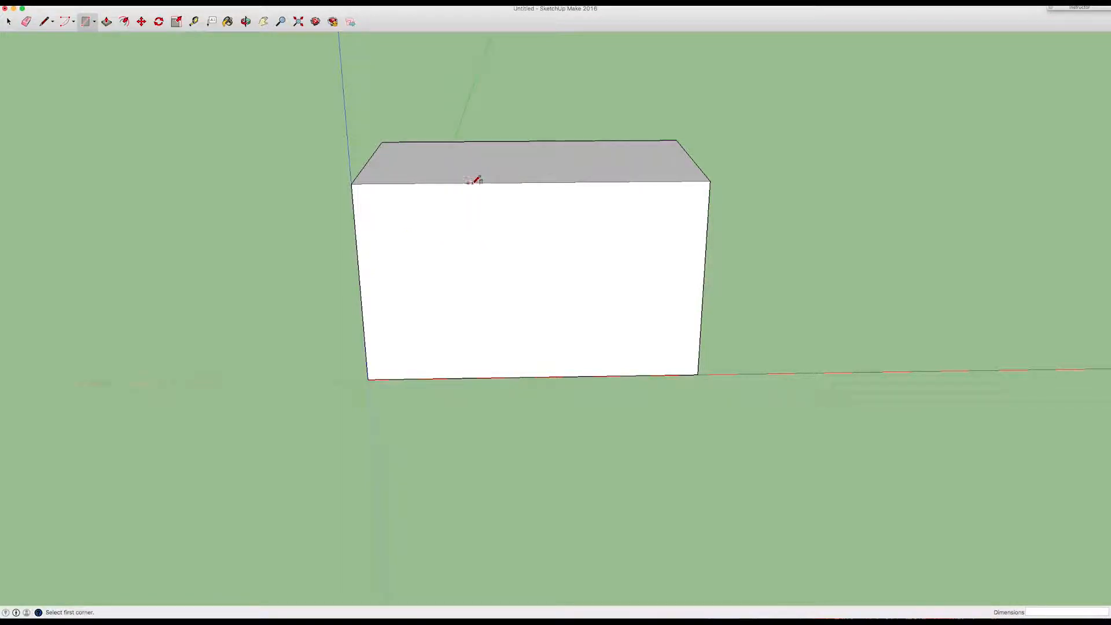
{"action": "left_click", "coordinate": [531, 183]}
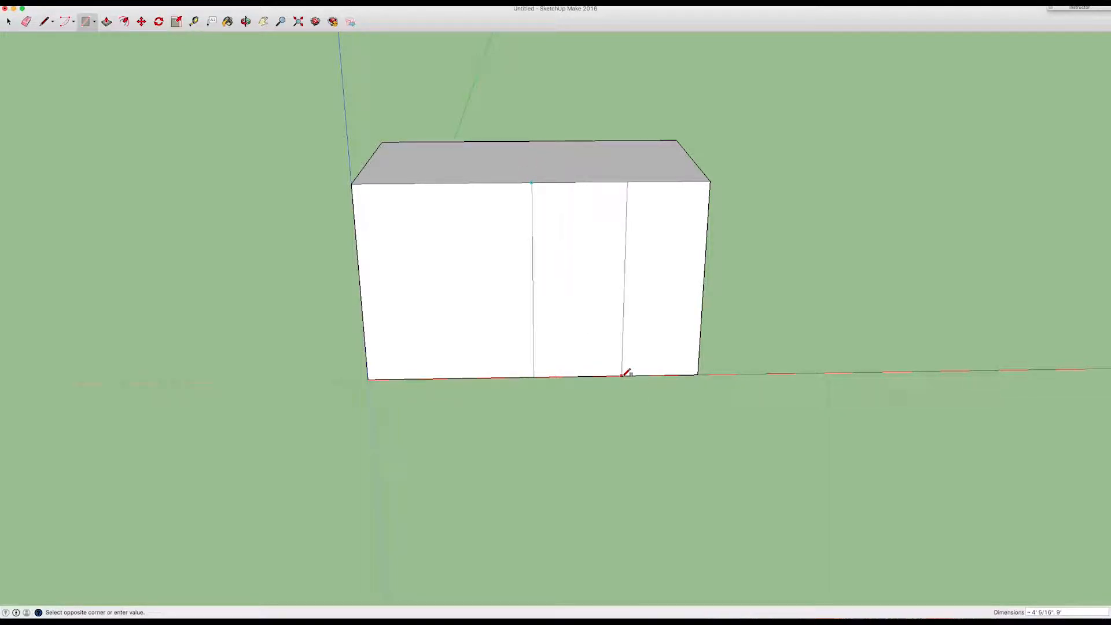
{"action": "left_click", "coordinate": [623, 375]}
Step: Copy the rectangular front panel and place the copy on the front face directly beside the original, sharing its edge at mid-wall
{"action": "left_click", "coordinate": [9, 22]}
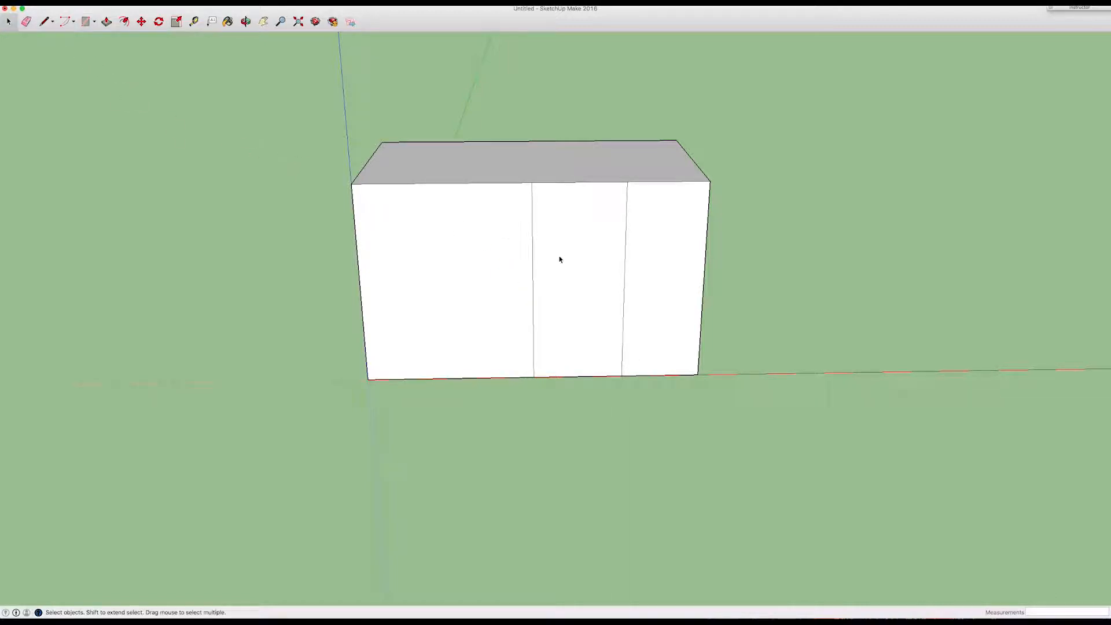
{"action": "left_click", "coordinate": [577, 258]}
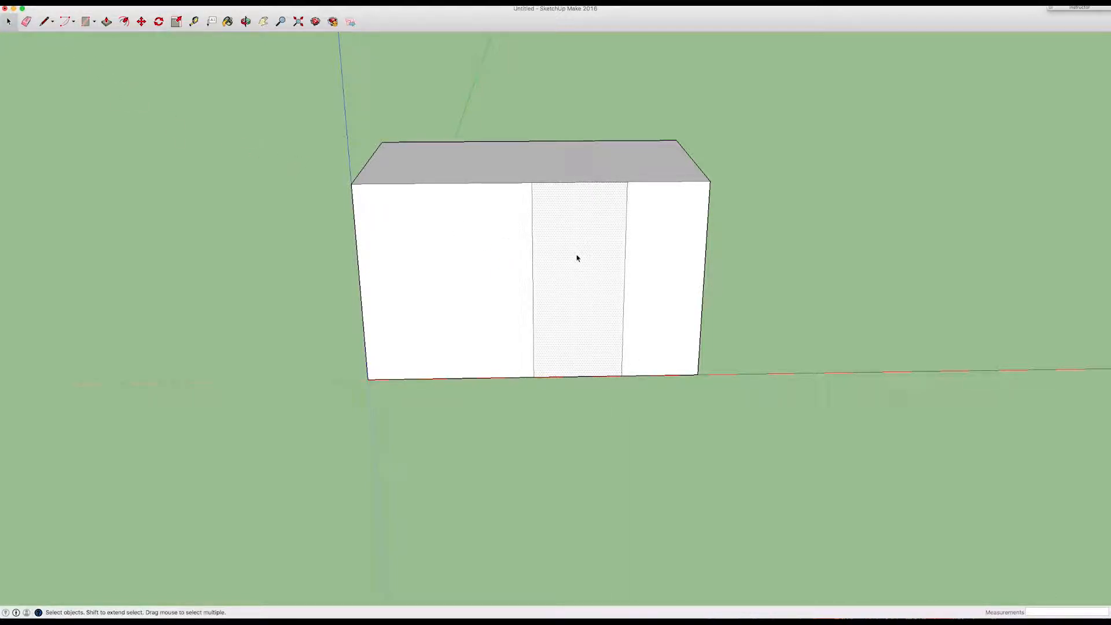
{"action": "key", "text": "super+c"}
{"action": "key", "text": "super+v"}
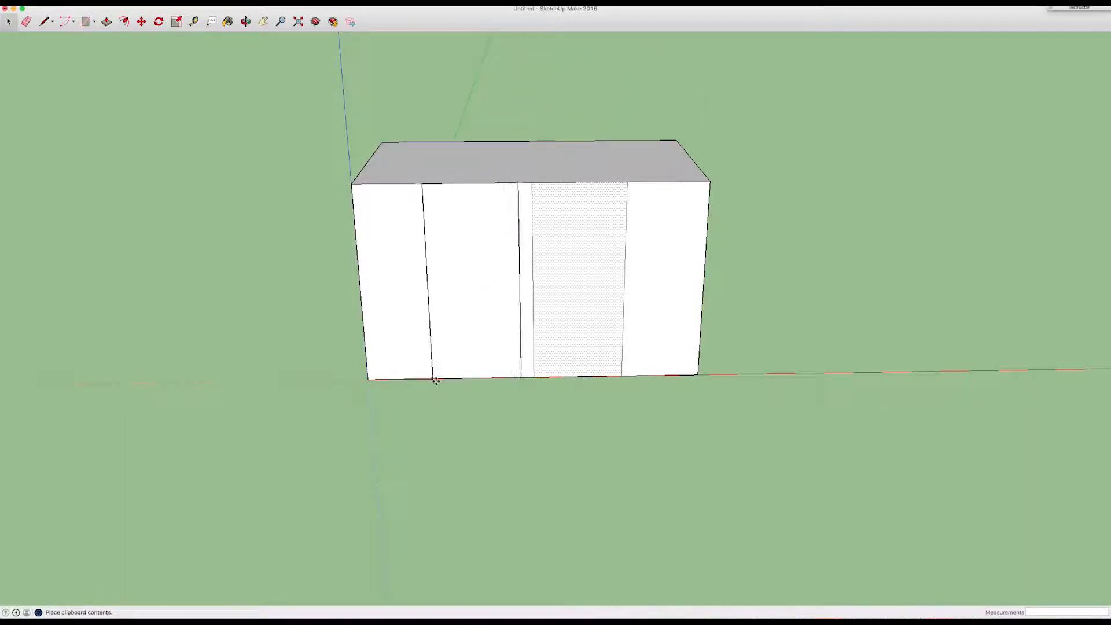
{"action": "left_click", "coordinate": [164, 369]}
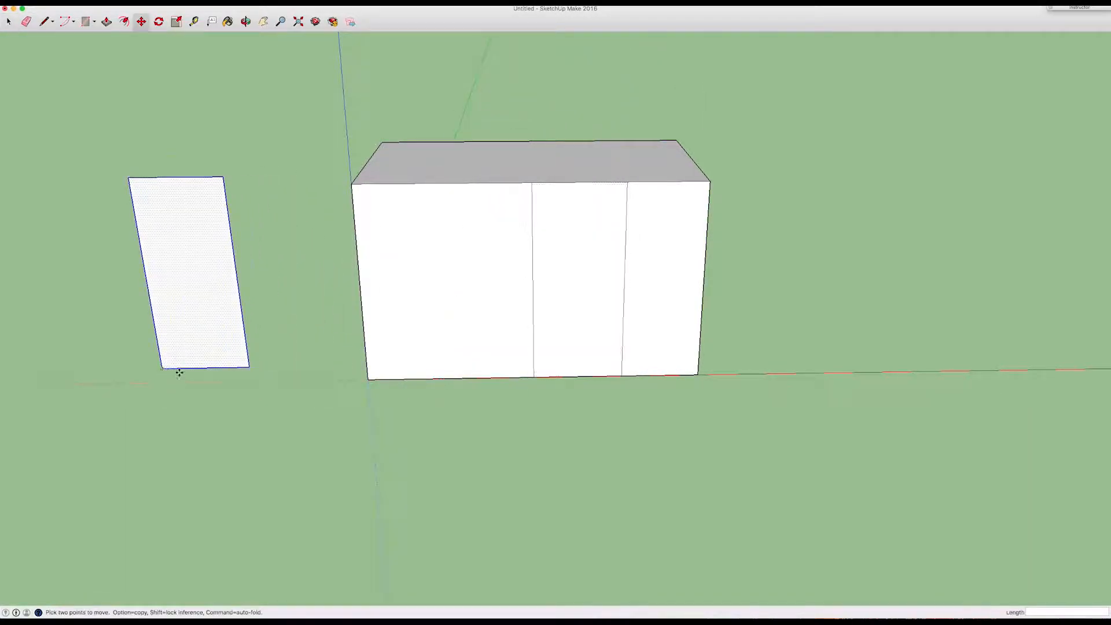
{"action": "left_click", "coordinate": [249, 366]}
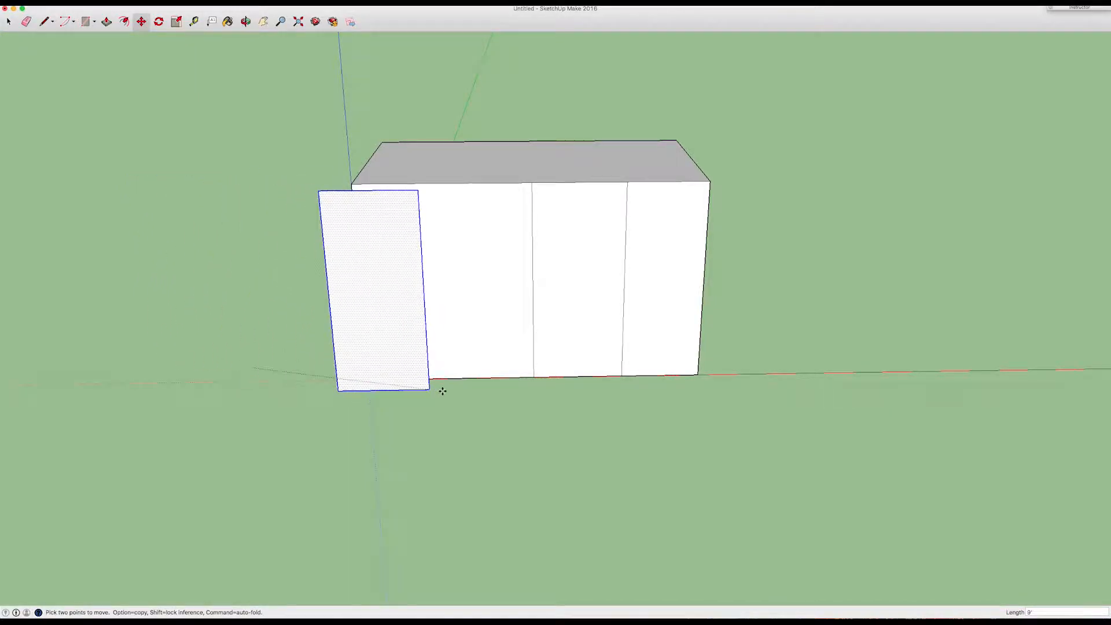
{"action": "left_click", "coordinate": [532, 377]}
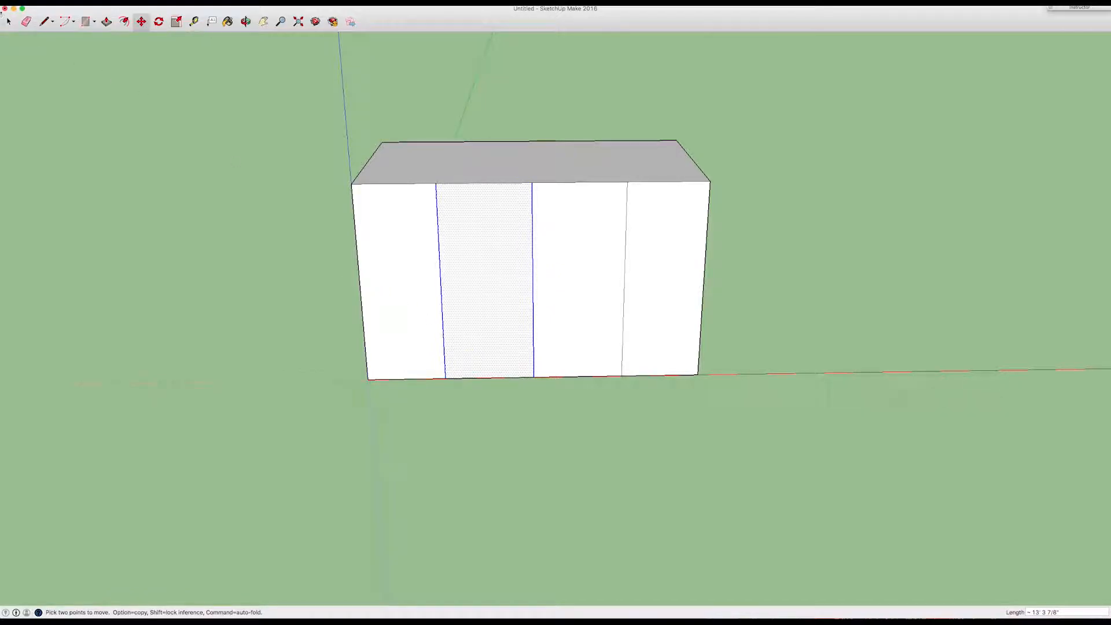
Step: Erase the shared edge between the two panels and pull the merged centre face outward 2'
{"action": "left_click", "coordinate": [25, 22]}
{"action": "left_click", "coordinate": [533, 259]}
{"action": "mouse_move", "coordinate": [526, 252]}
{"action": "middle_mouse_down"}
{"action": "mouse_move", "coordinate": [544, 285]}
{"action": "mouse_move", "coordinate": [536, 218]}
{"action": "mouse_move", "coordinate": [419, 310]}
{"action": "mouse_move", "coordinate": [368, 242]}
{"action": "middle_mouse_up"}
{"action": "left_click", "coordinate": [108, 22]}
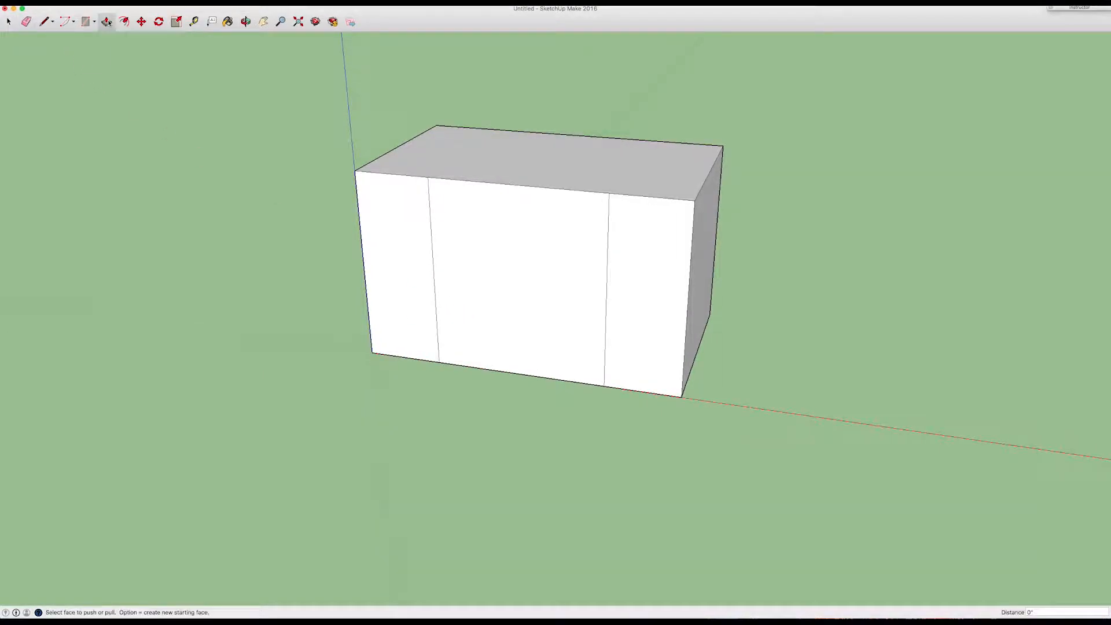
{"action": "left_click_drag", "start_coordinate": [558, 263], "coordinate": [546, 276]}
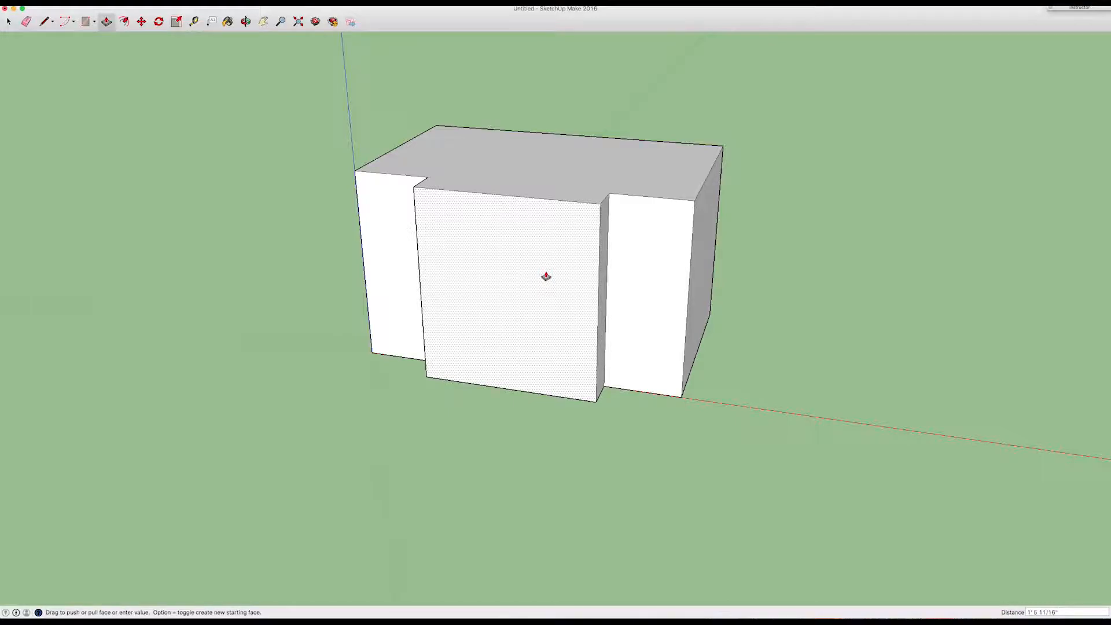
{"action": "left_click_drag", "start_coordinate": [546, 277], "coordinate": [543, 275]}
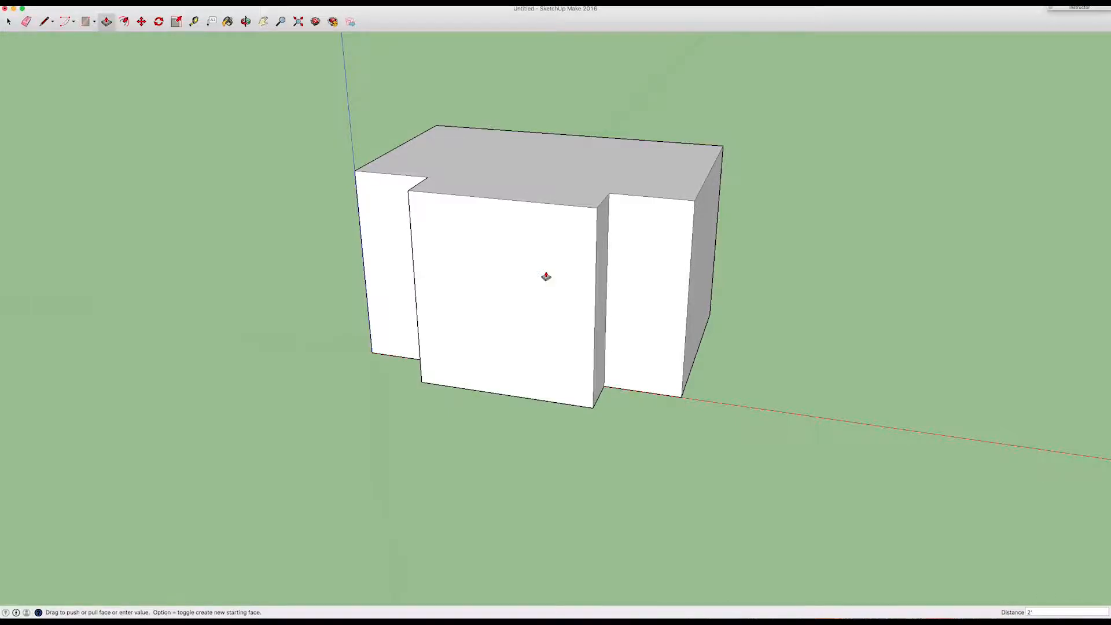
{"action": "mouse_move", "coordinate": [642, 283]}
{"action": "middle_mouse_down"}
{"action": "mouse_move", "coordinate": [456, 238]}
{"action": "mouse_move", "coordinate": [655, 268]}
{"action": "mouse_move", "coordinate": [685, 313]}
{"action": "mouse_move", "coordinate": [593, 292]}
{"action": "mouse_move", "coordinate": [632, 300]}
{"action": "middle_mouse_up"}
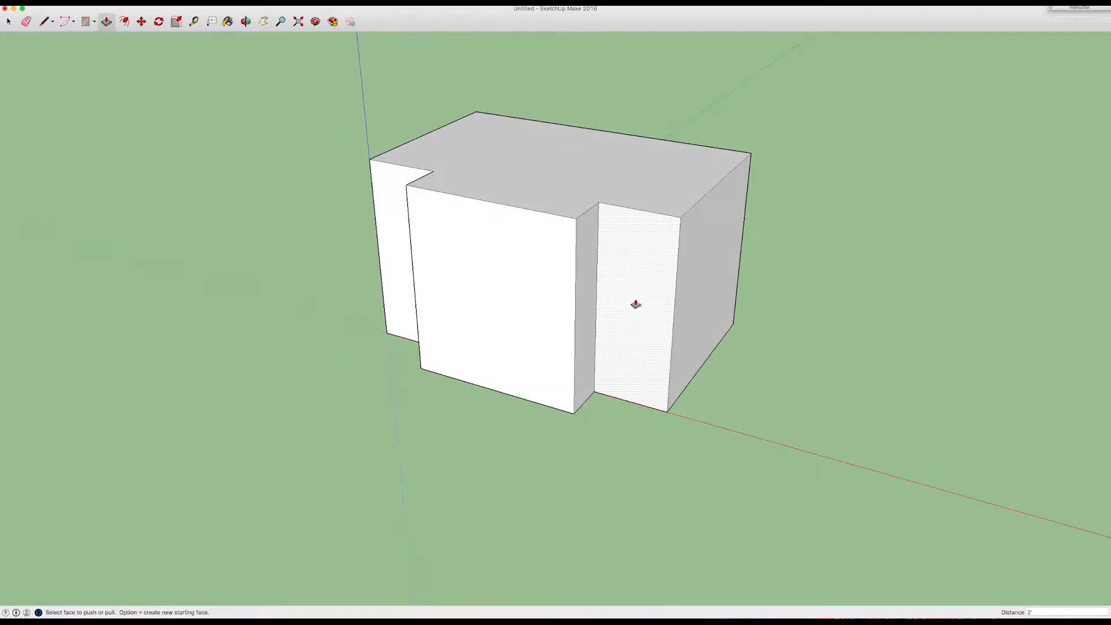
{"action": "scroll", "coordinate": [569, 222], "scroll_direction": "down", "scroll_amount": 3}
{"action": "scroll", "coordinate": [582, 184], "scroll_direction": "up", "scroll_amount": 3}
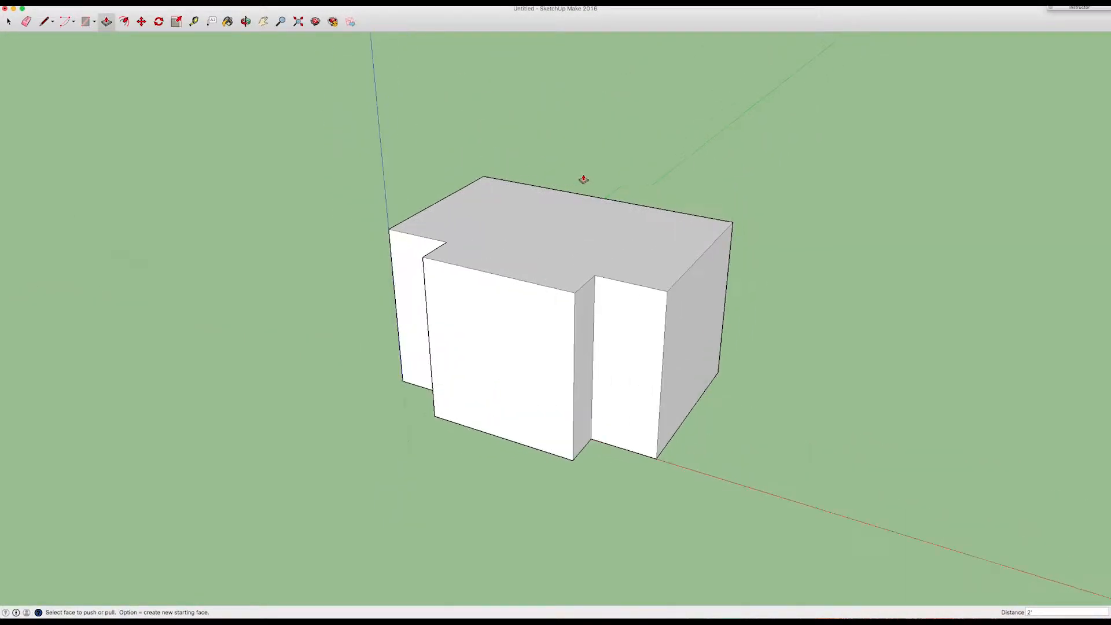
{"action": "mouse_move", "coordinate": [615, 278]}
{"action": "middle_mouse_down"}
{"action": "mouse_move", "coordinate": [585, 276]}
{"action": "mouse_move", "coordinate": [600, 266]}
{"action": "middle_mouse_up"}
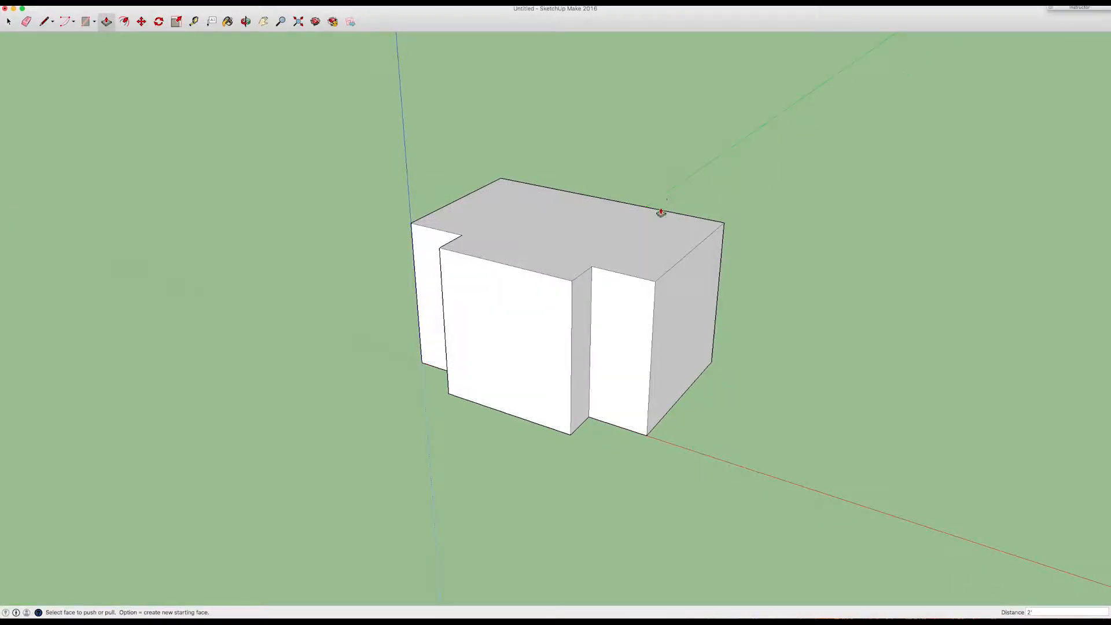
{"action": "scroll", "coordinate": [660, 211], "scroll_direction": "up", "scroll_amount": 3}
{"action": "scroll", "coordinate": [666, 179], "scroll_direction": "down", "scroll_amount": 4}
{"action": "scroll", "coordinate": [723, 173], "scroll_direction": "up", "scroll_amount": 2}
{"action": "scroll", "coordinate": [784, 185], "scroll_direction": "up", "scroll_amount": 2}
Step: Offset the building's top face outline outward by about 1' to form a roof overhang
{"action": "middle_click_drag", "start_coordinate": [440, 254], "coordinate": [442, 307]}
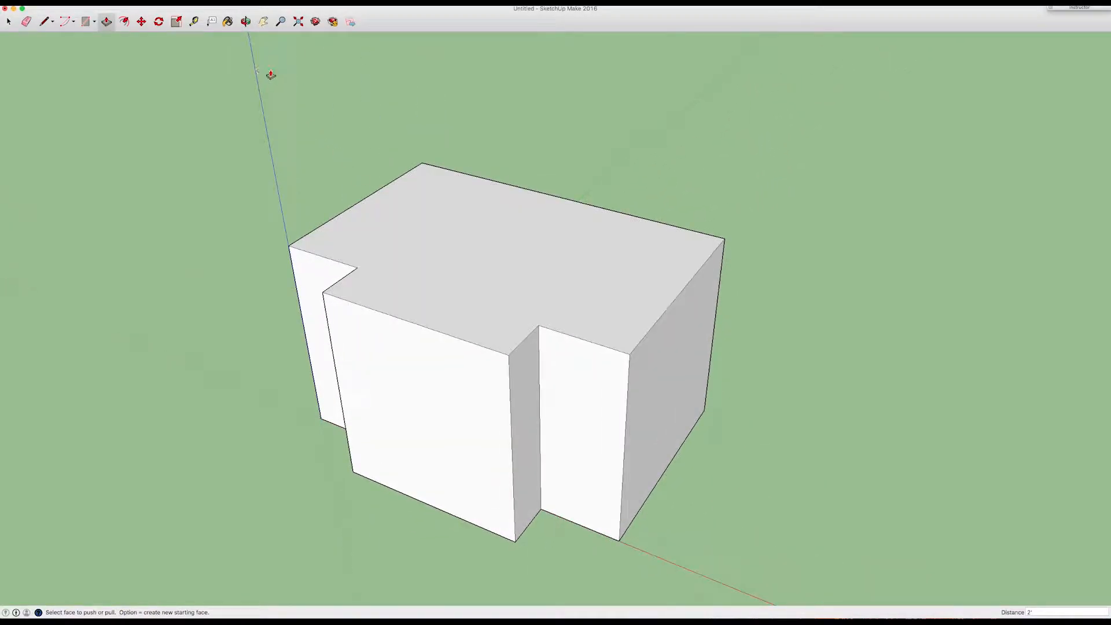
{"action": "left_click", "coordinate": [124, 22]}
{"action": "left_click", "coordinate": [413, 277]}
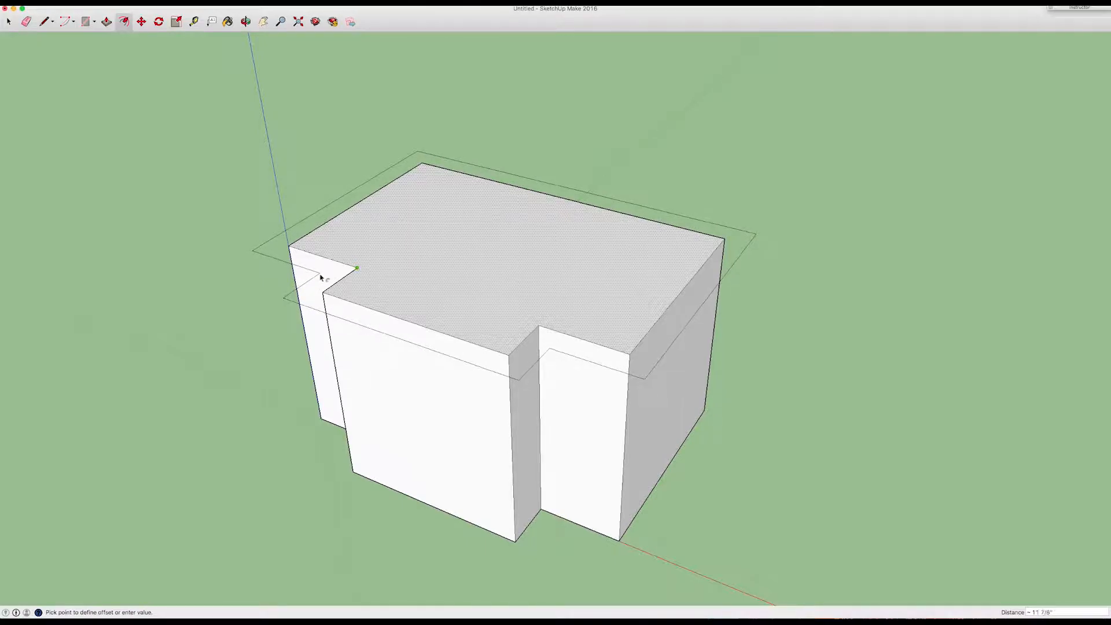
{"action": "left_click", "coordinate": [324, 277]}
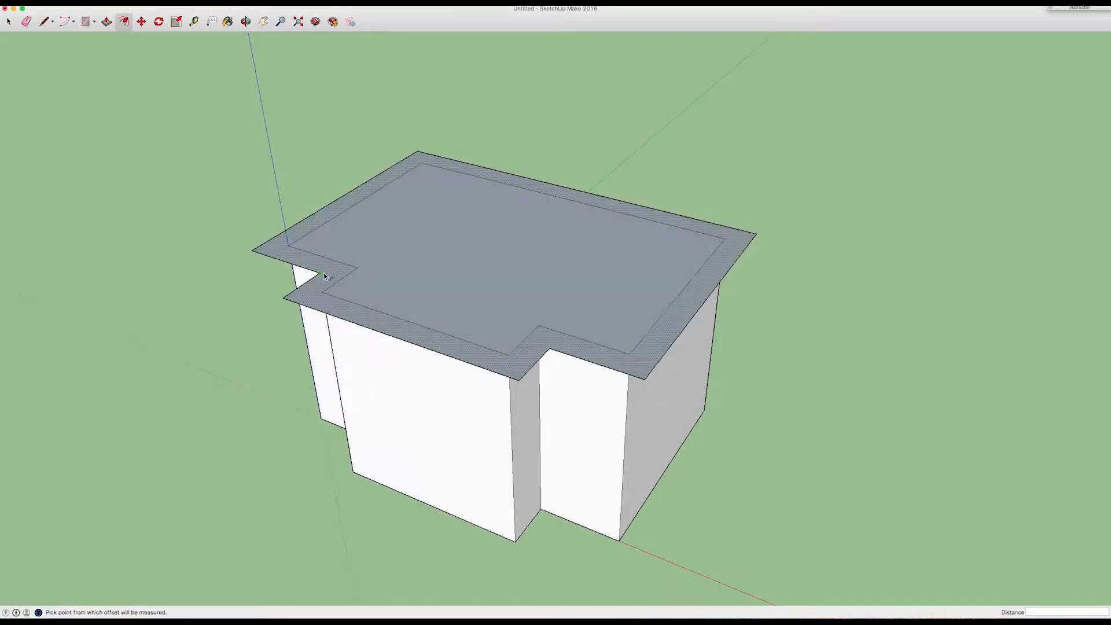
Step: Draw a triangular gable standing on the front bay's roof edge, with a vertical centre line from the edge's midpoint to the peak
{"action": "middle_click_drag", "start_coordinate": [488, 360], "coordinate": [458, 324]}
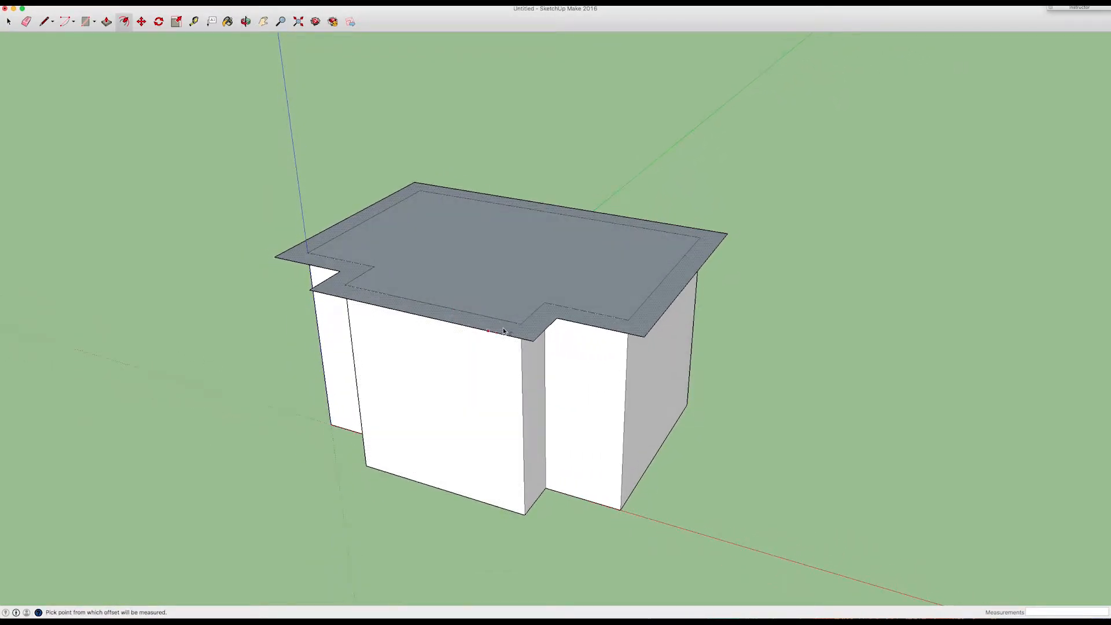
{"action": "left_click", "coordinate": [44, 22]}
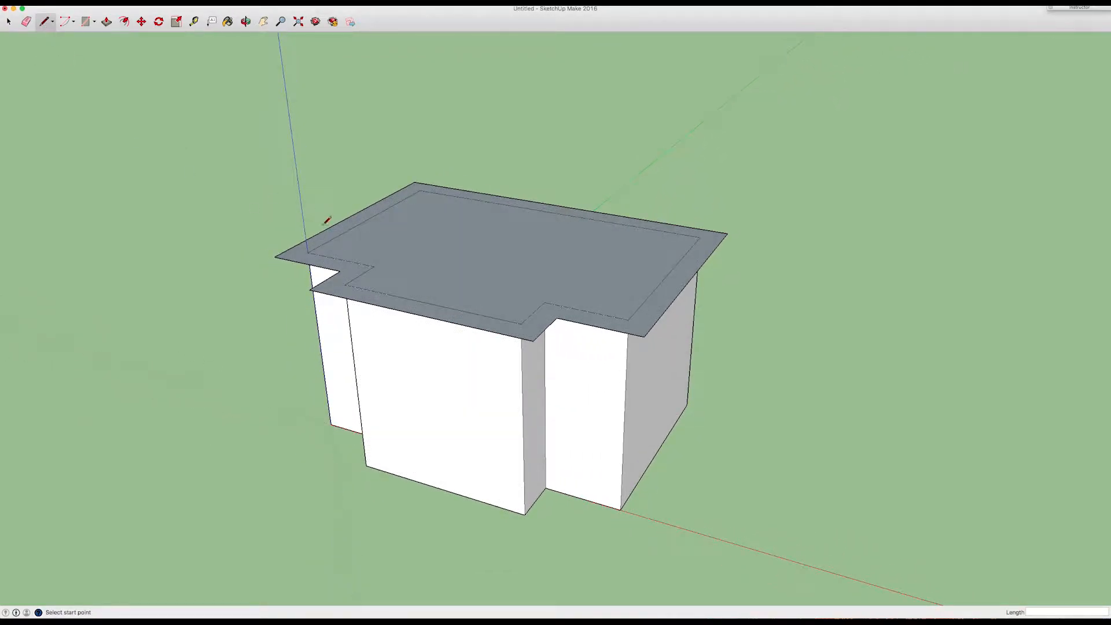
{"action": "left_click", "coordinate": [416, 313]}
{"action": "left_click", "coordinate": [407, 212]}
{"action": "left_click", "coordinate": [312, 289]}
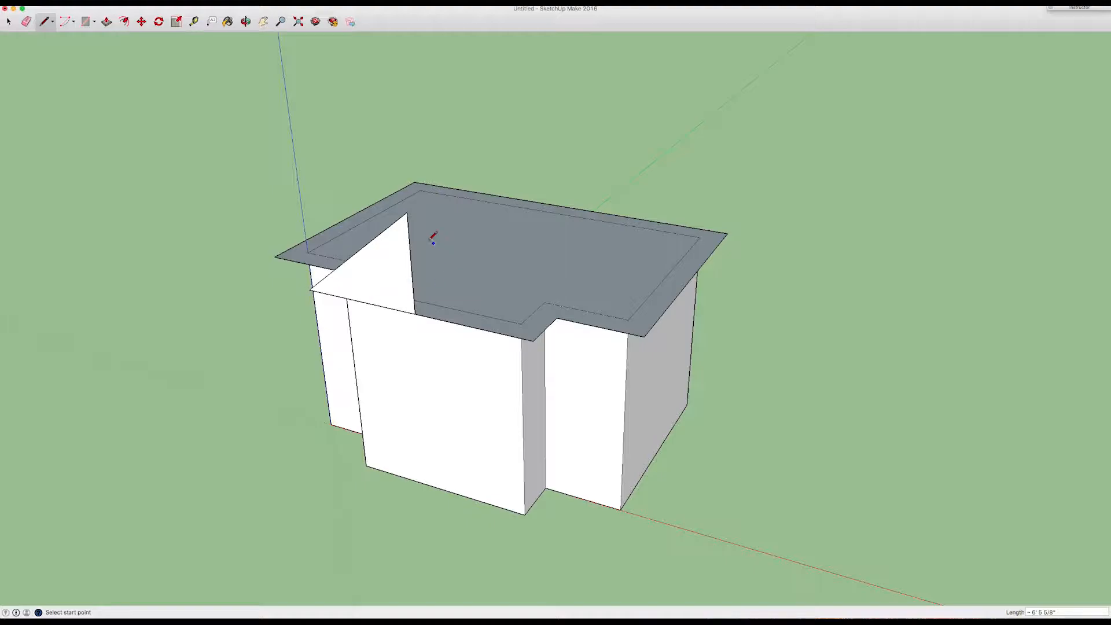
{"action": "left_click", "coordinate": [407, 213]}
{"action": "left_click", "coordinate": [531, 340]}
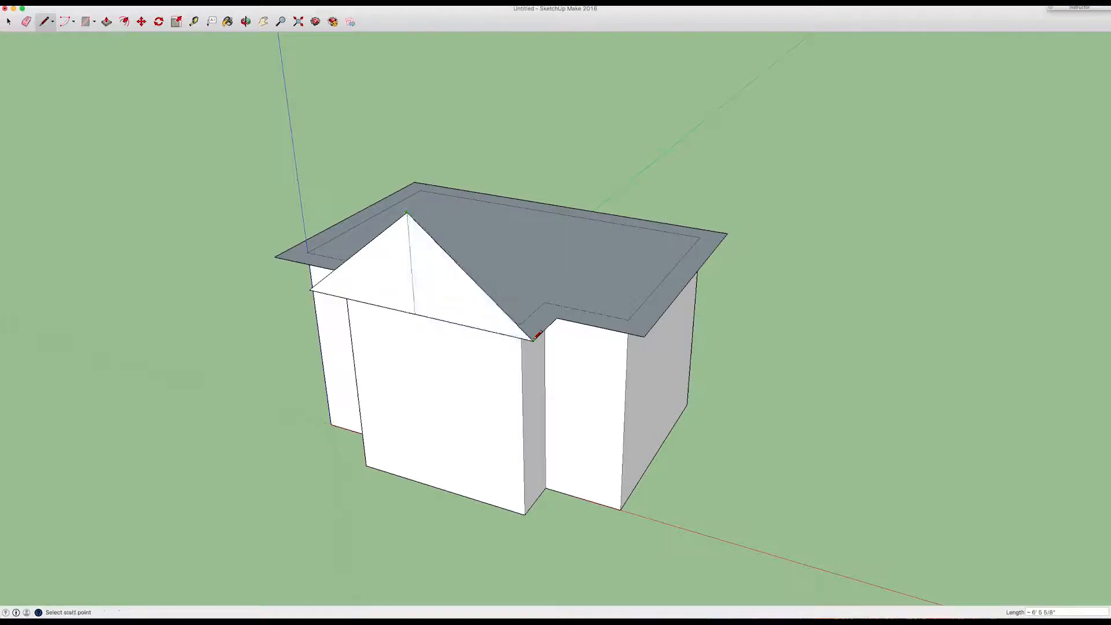
Step: Draw a matching triangular gable on the roof overhang edge at the building's end farther from the origin, including its vertical centre line
{"action": "mouse_move", "coordinate": [617, 332]}
{"action": "middle_mouse_down"}
{"action": "mouse_move", "coordinate": [610, 318]}
{"action": "mouse_move", "coordinate": [392, 280]}
{"action": "mouse_move", "coordinate": [376, 335]}
{"action": "mouse_move", "coordinate": [537, 347]}
{"action": "middle_mouse_up"}
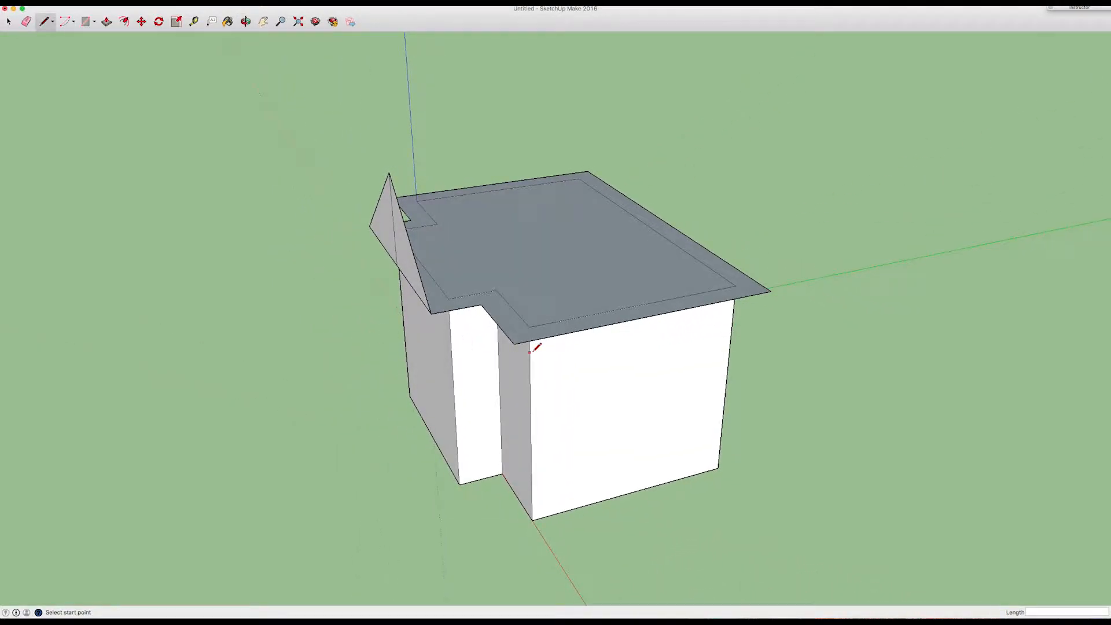
{"action": "left_click", "coordinate": [651, 315]}
{"action": "middle_click_drag", "start_coordinate": [658, 206], "coordinate": [661, 175]}
{"action": "left_click", "coordinate": [654, 189]}
{"action": "left_click", "coordinate": [520, 312]}
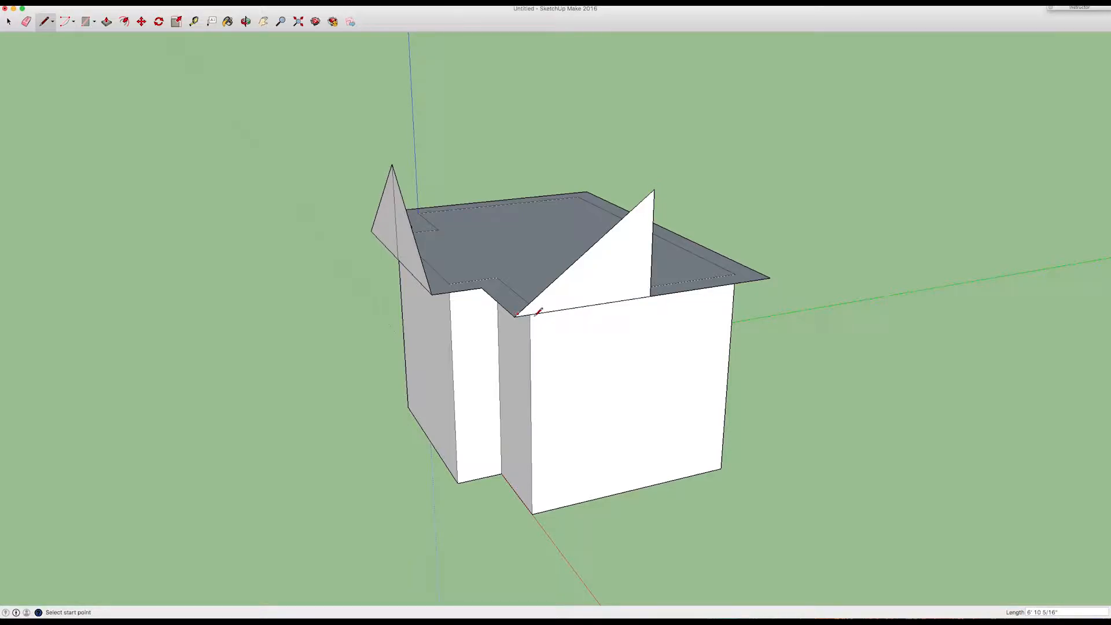
{"action": "left_click", "coordinate": [655, 190]}
{"action": "left_click", "coordinate": [770, 278]}
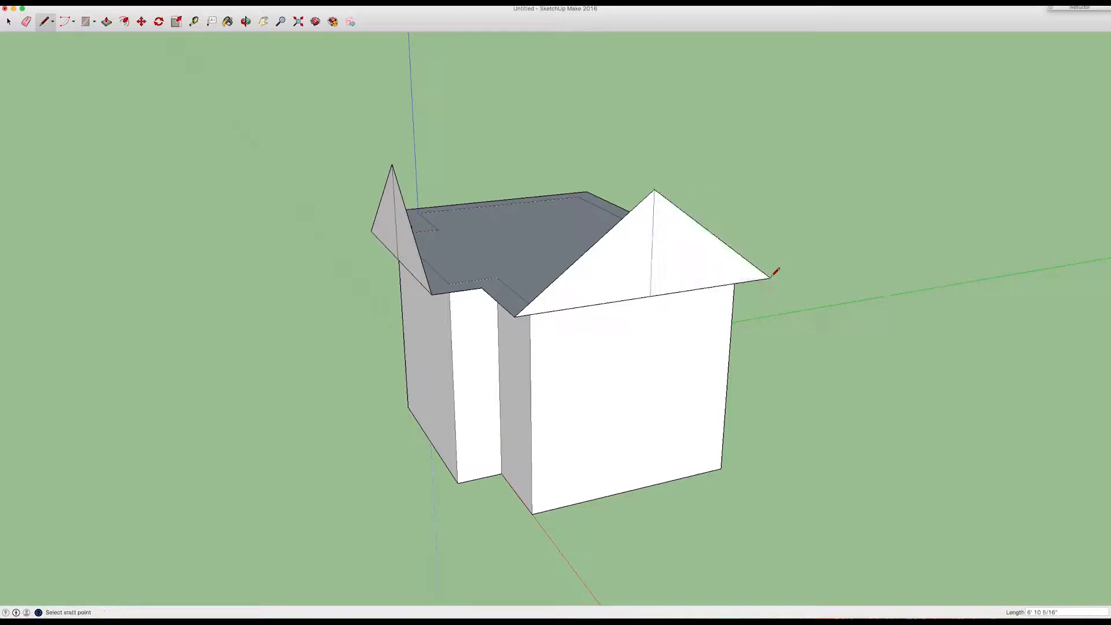
Step: Draw a triangular gable with a vertical centre line on the roof overhang edge at the end nearer the origin
{"action": "middle_click_drag", "start_coordinate": [396, 266], "coordinate": [322, 305]}
{"action": "left_click", "coordinate": [325, 311]}
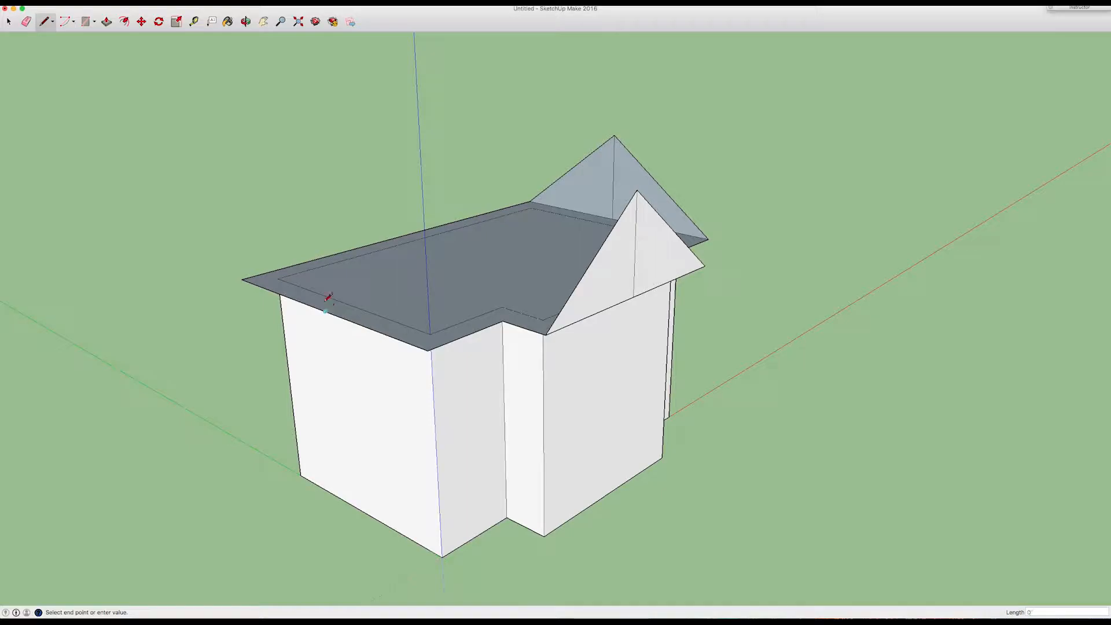
{"action": "left_click", "coordinate": [314, 202]}
{"action": "left_click", "coordinate": [243, 280]}
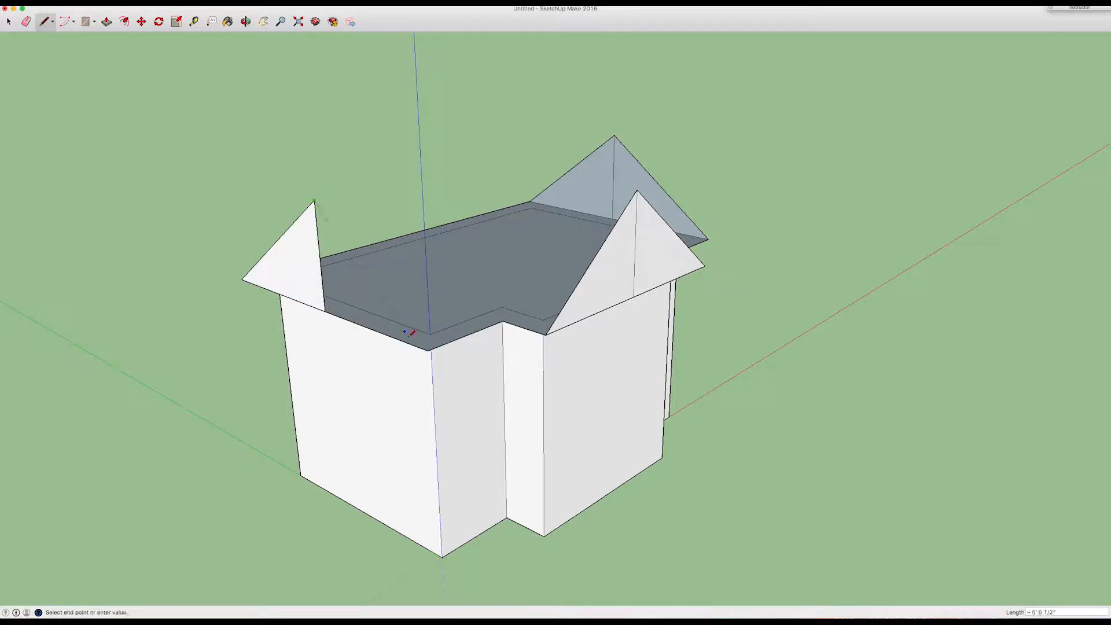
{"action": "left_click", "coordinate": [427, 350]}
Step: Erase the vertical centre lines from all three gable faces
{"action": "mouse_move", "coordinate": [355, 277]}
{"action": "middle_mouse_down"}
{"action": "mouse_move", "coordinate": [447, 310]}
{"action": "mouse_move", "coordinate": [400, 298]}
{"action": "middle_mouse_up"}
{"action": "left_click", "coordinate": [26, 22]}
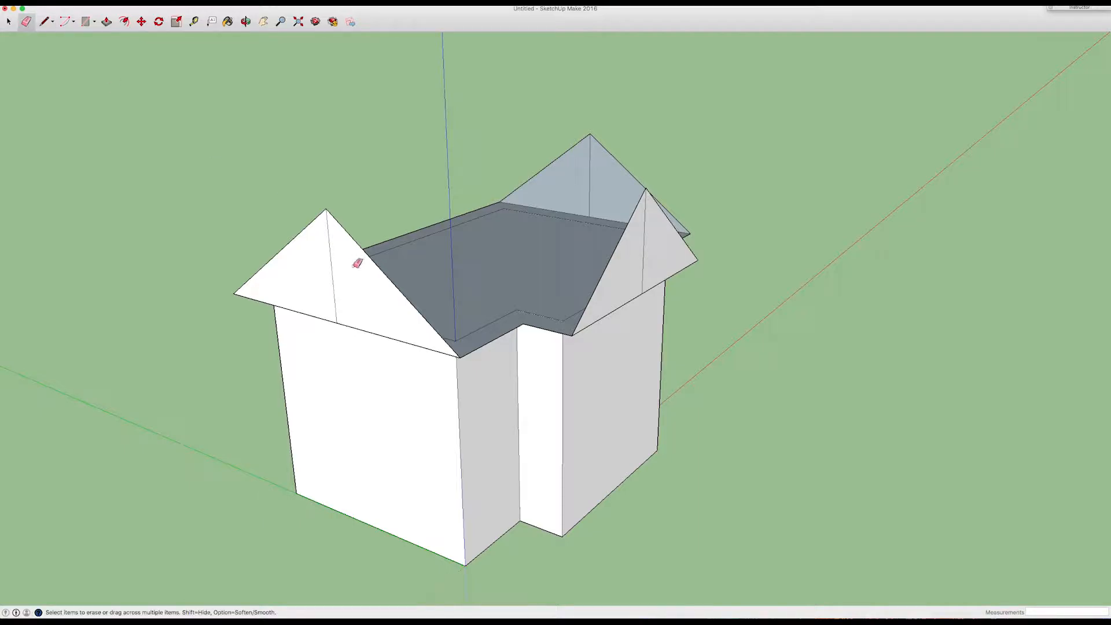
{"action": "left_click", "coordinate": [333, 262]}
{"action": "left_click", "coordinate": [590, 184]}
{"action": "left_click", "coordinate": [643, 263]}
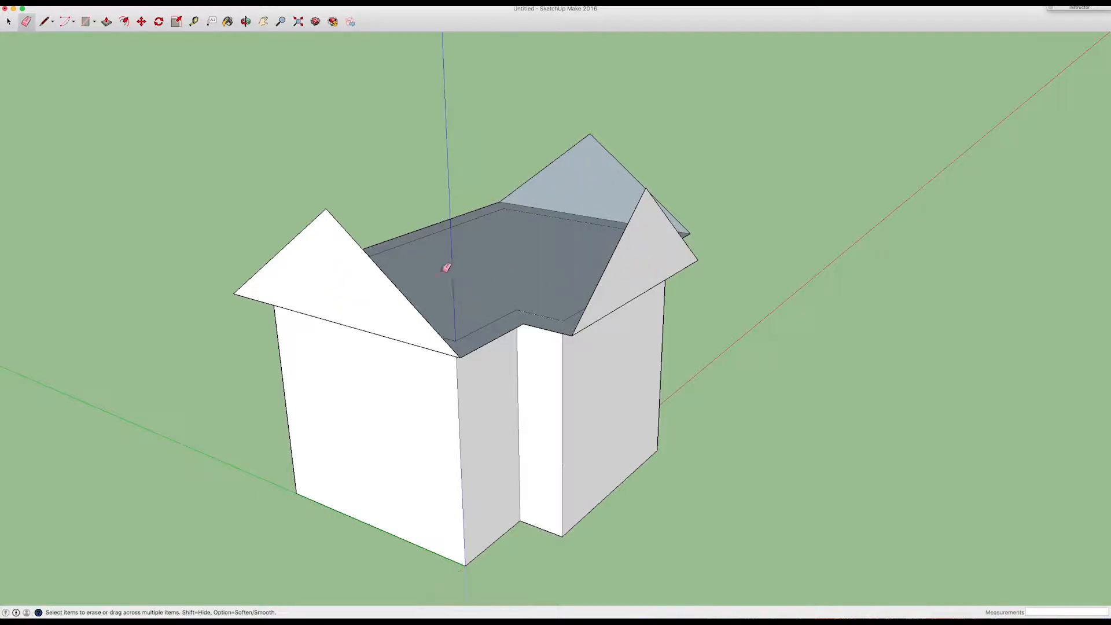
Step: Draw the 17' main ridge between the two end gable peaks and close the front roof slope between the eave corners
{"action": "left_click", "coordinate": [44, 22]}
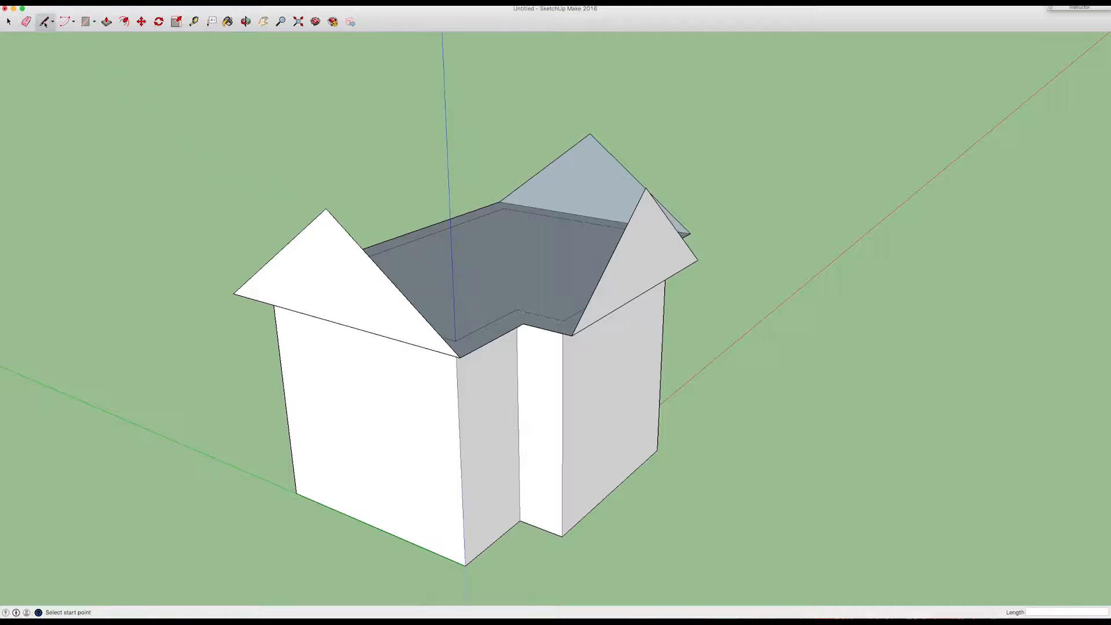
{"action": "left_click", "coordinate": [327, 209]}
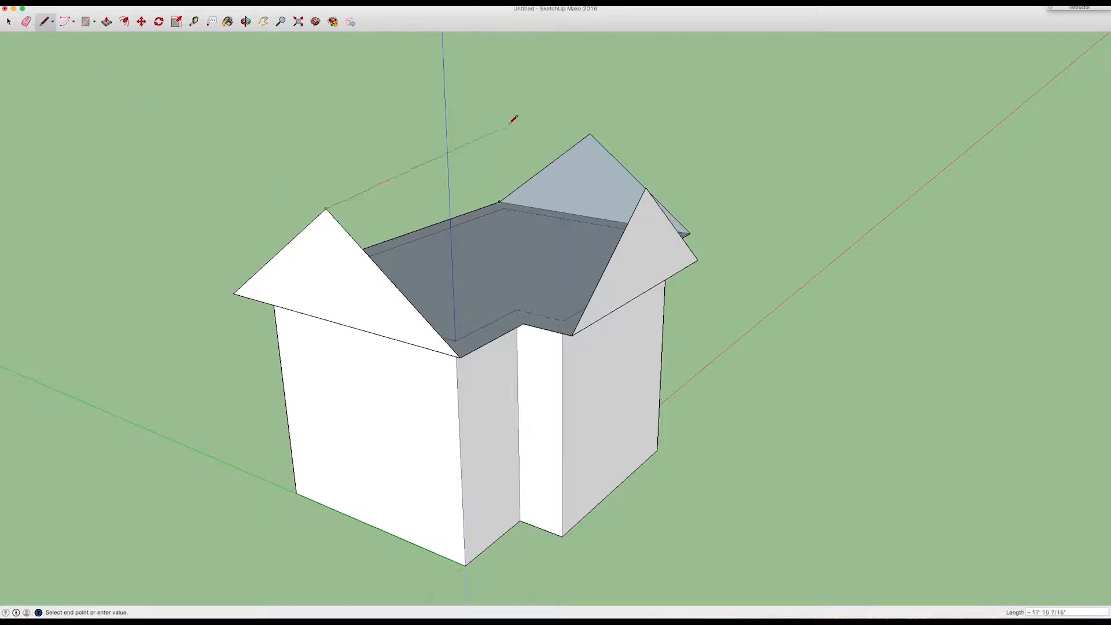
{"action": "left_click", "coordinate": [591, 135]}
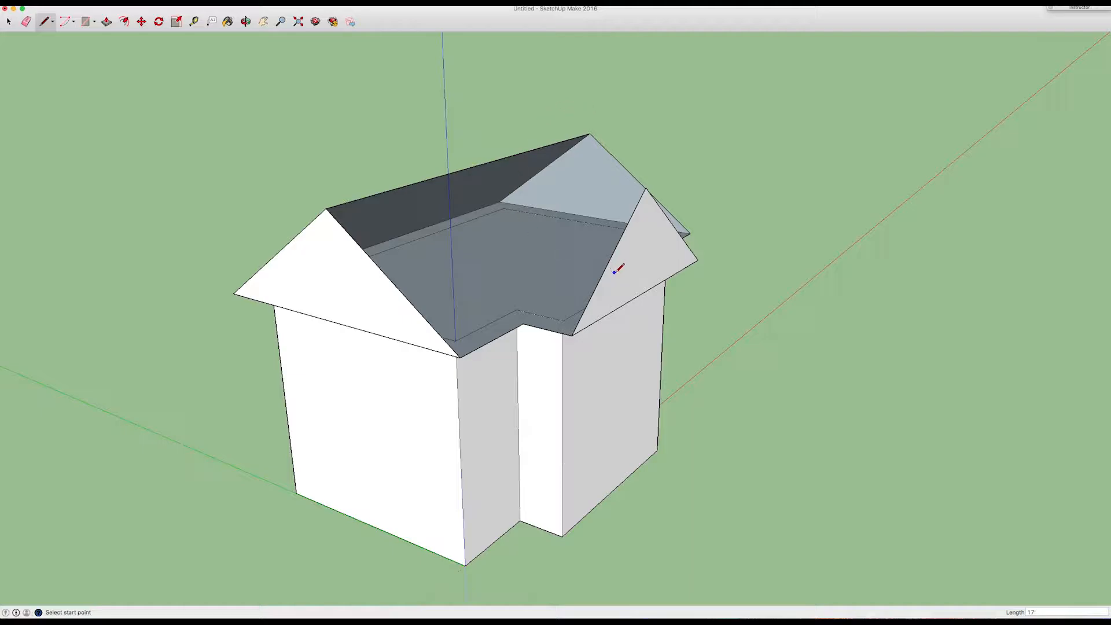
{"action": "key", "text": "o"}
{"action": "middle_click_drag", "start_coordinate": [546, 229], "coordinate": [540, 239]}
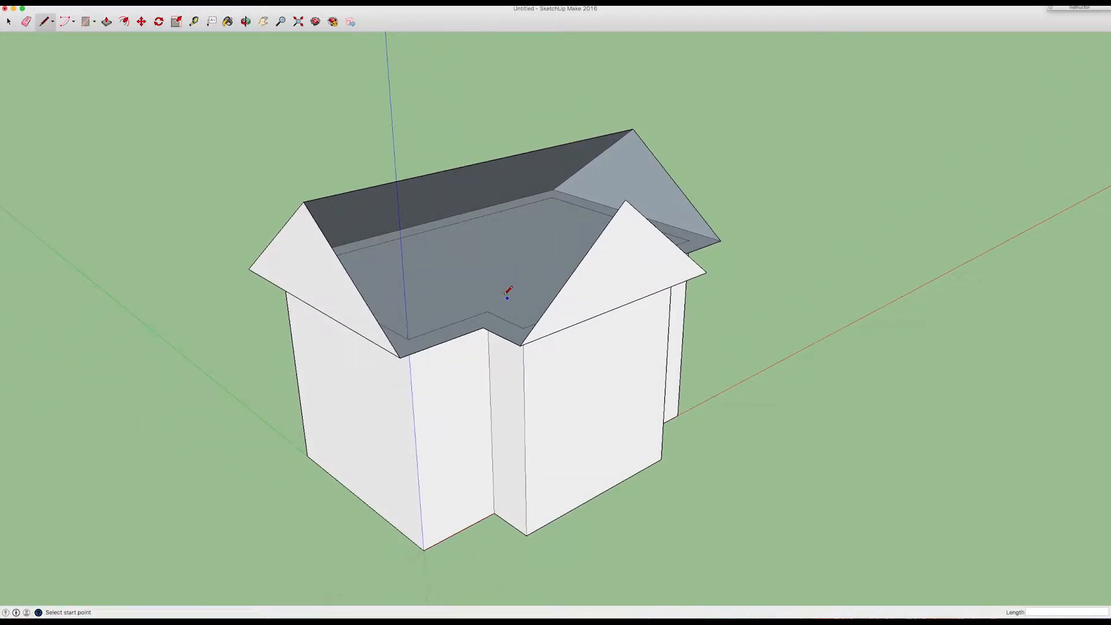
{"action": "left_click", "coordinate": [722, 239]}
Step: Draw the front gable's ridge back past the main ridge and a valley line from their intersection to the inner eave corner nearer the origin
{"action": "mouse_move", "coordinate": [521, 285]}
{"action": "middle_mouse_down"}
{"action": "mouse_move", "coordinate": [578, 285]}
{"action": "mouse_move", "coordinate": [521, 280]}
{"action": "mouse_move", "coordinate": [510, 295]}
{"action": "middle_mouse_up"}
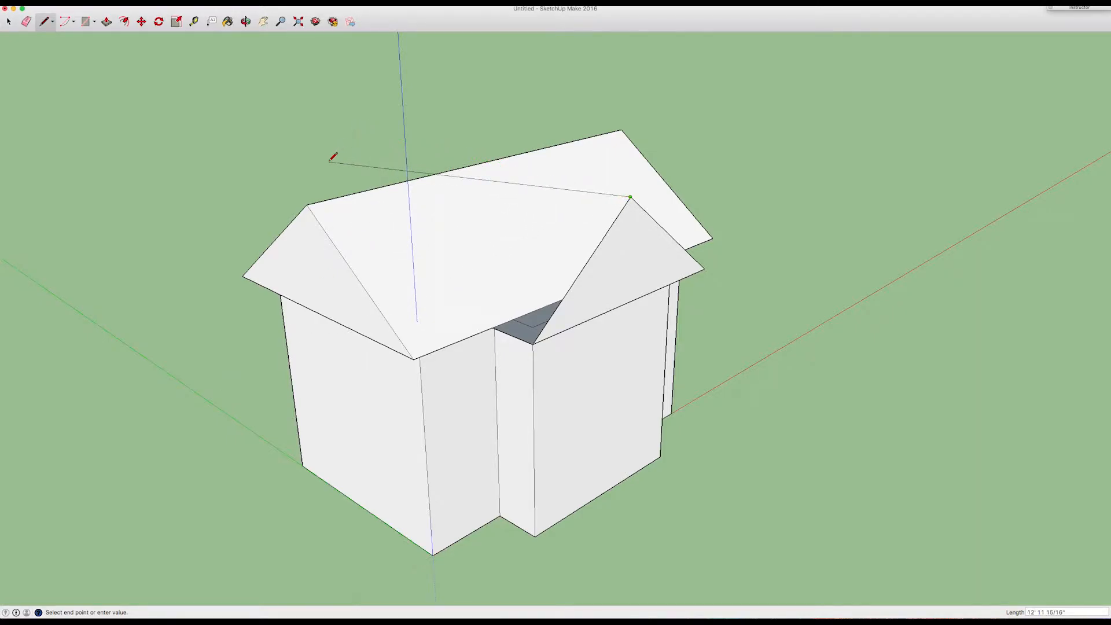
{"action": "left_click", "coordinate": [365, 131]}
{"action": "mouse_move", "coordinate": [583, 218]}
{"action": "middle_mouse_down"}
{"action": "mouse_move", "coordinate": [449, 139]}
{"action": "mouse_move", "coordinate": [432, 117]}
{"action": "mouse_move", "coordinate": [339, 129]}
{"action": "mouse_move", "coordinate": [554, 268]}
{"action": "mouse_move", "coordinate": [491, 191]}
{"action": "middle_mouse_up"}
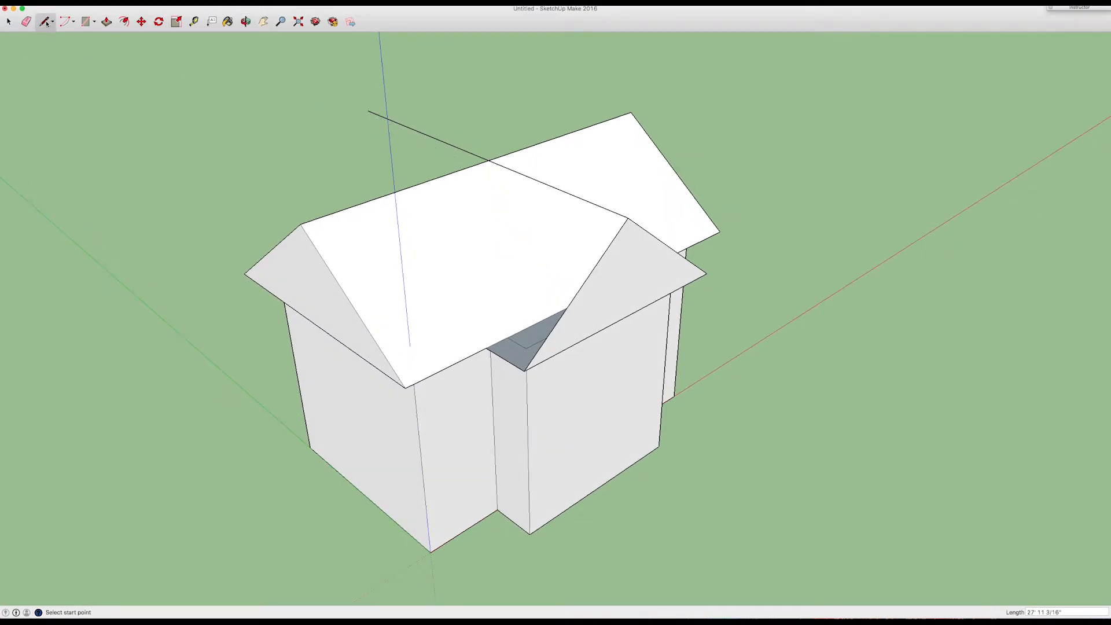
{"action": "left_click", "coordinate": [490, 160]}
{"action": "left_click", "coordinate": [488, 348]}
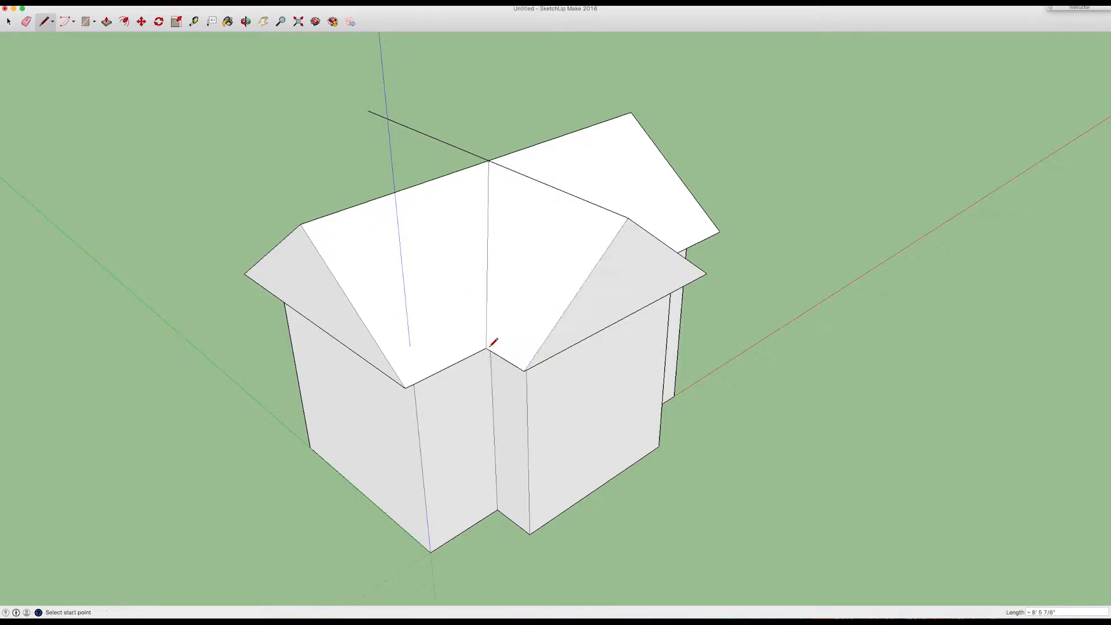
Step: Draw the valley line on the bay's other side and erase the bay ridge's excess behind the main ridge
{"action": "middle_click_drag", "start_coordinate": [444, 358], "coordinate": [464, 298]}
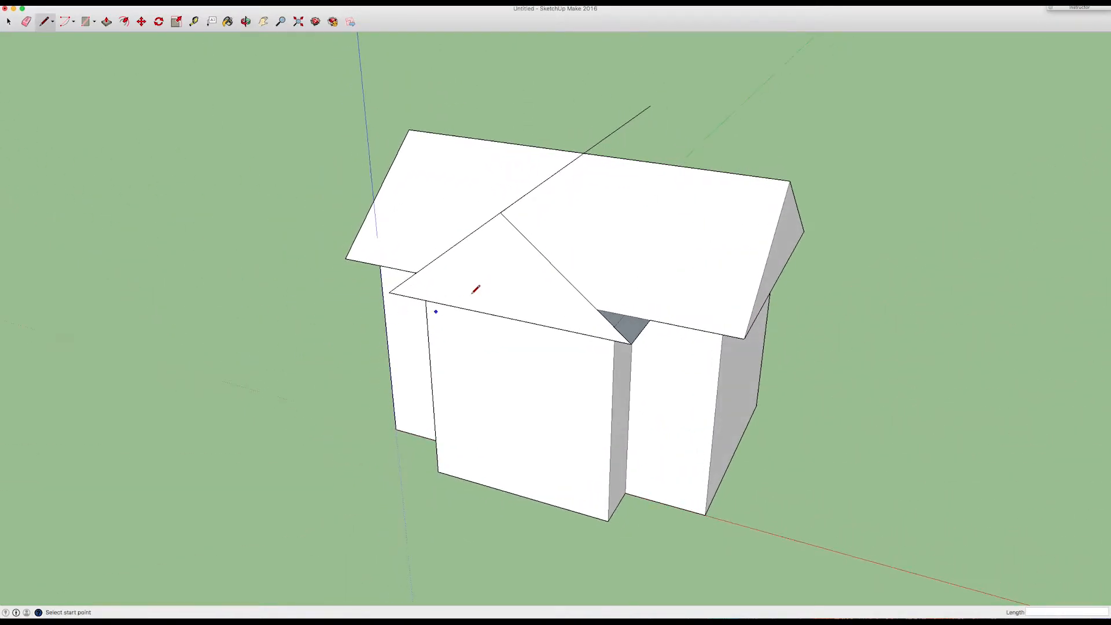
{"action": "left_click", "coordinate": [656, 320]}
{"action": "left_click", "coordinate": [29, 22]}
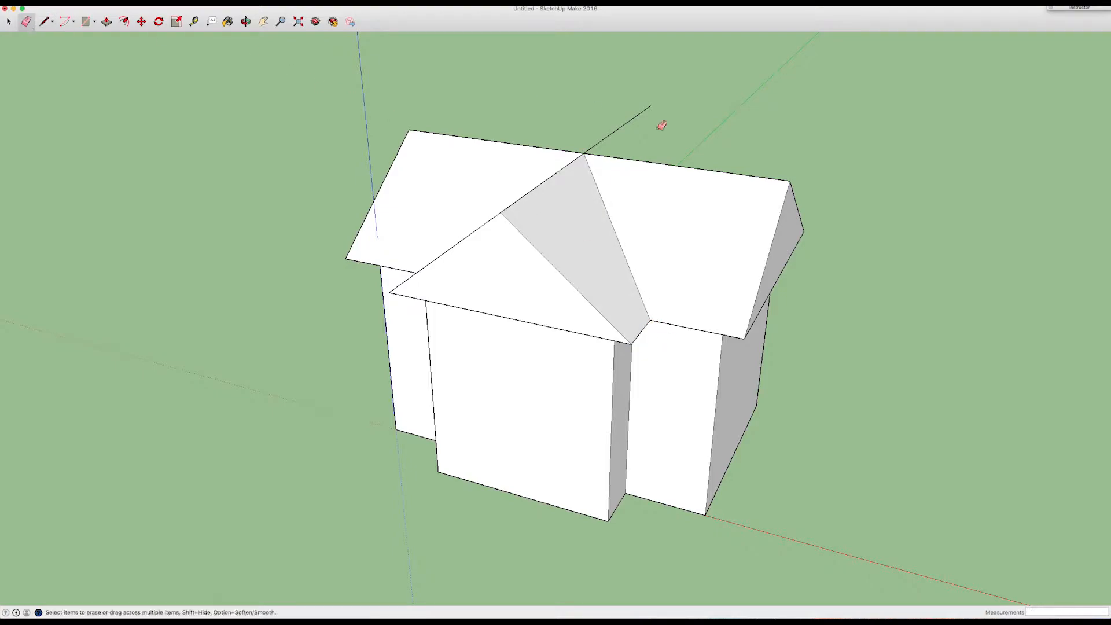
{"action": "mouse_move", "coordinate": [646, 239]}
{"action": "middle_mouse_down"}
{"action": "mouse_move", "coordinate": [664, 149]}
{"action": "mouse_move", "coordinate": [657, 293]}
{"action": "mouse_move", "coordinate": [668, 240]}
{"action": "mouse_move", "coordinate": [620, 258]}
{"action": "mouse_move", "coordinate": [640, 137]}
{"action": "mouse_move", "coordinate": [610, 241]}
{"action": "mouse_move", "coordinate": [547, 245]}
{"action": "middle_mouse_up"}
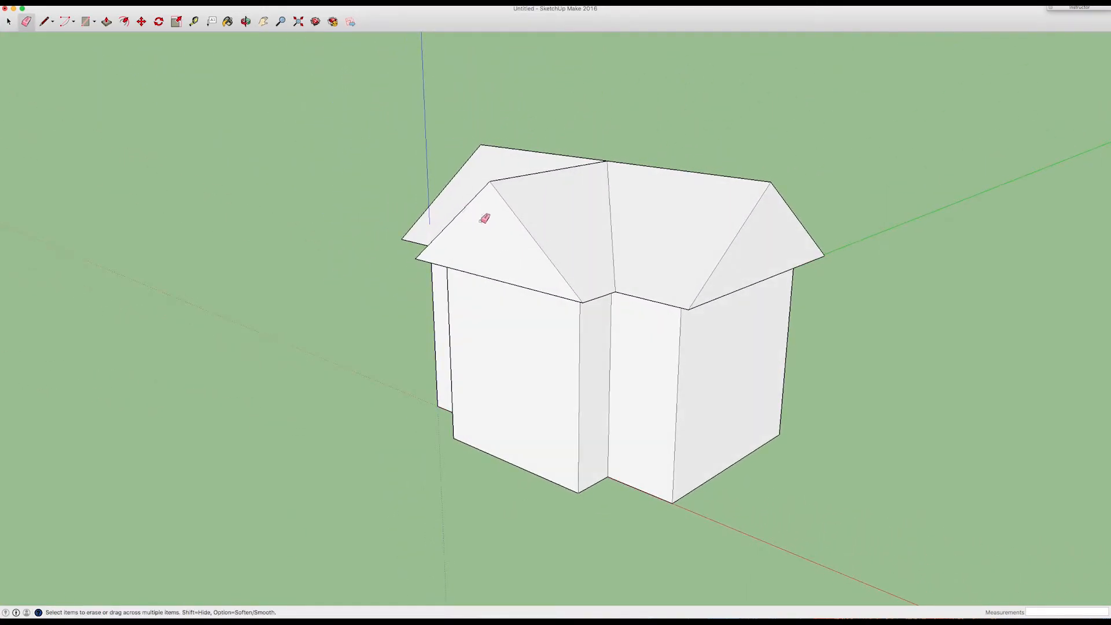
Step: Draw two lines parallel to the sloping edges of the end gable farther from the origin, outlining a slightly smaller inner triangle
{"action": "mouse_move", "coordinate": [742, 267]}
{"action": "middle_mouse_down"}
{"action": "mouse_move", "coordinate": [702, 320]}
{"action": "mouse_move", "coordinate": [603, 290]}
{"action": "mouse_move", "coordinate": [619, 298]}
{"action": "middle_mouse_up"}
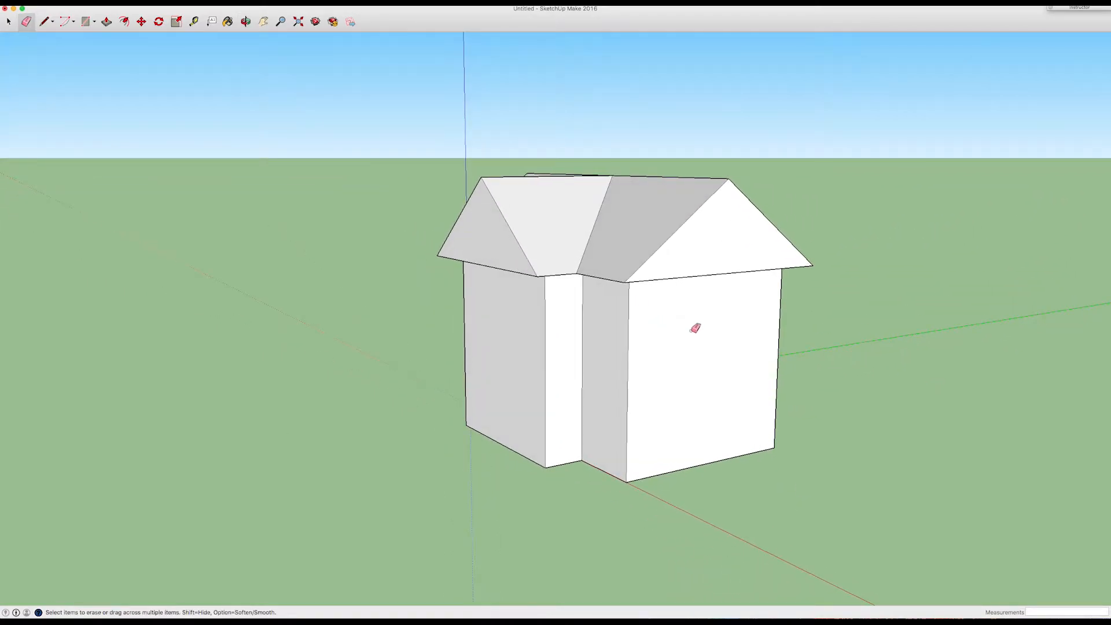
{"action": "left_click", "coordinate": [46, 22]}
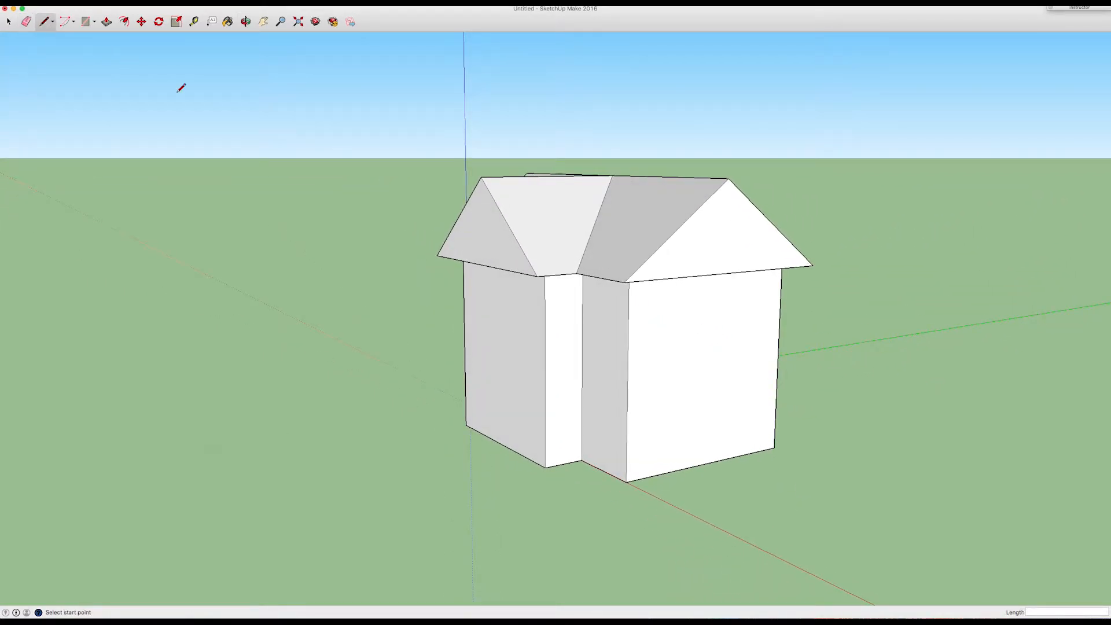
{"action": "middle_click_drag", "start_coordinate": [689, 280], "coordinate": [530, 270]}
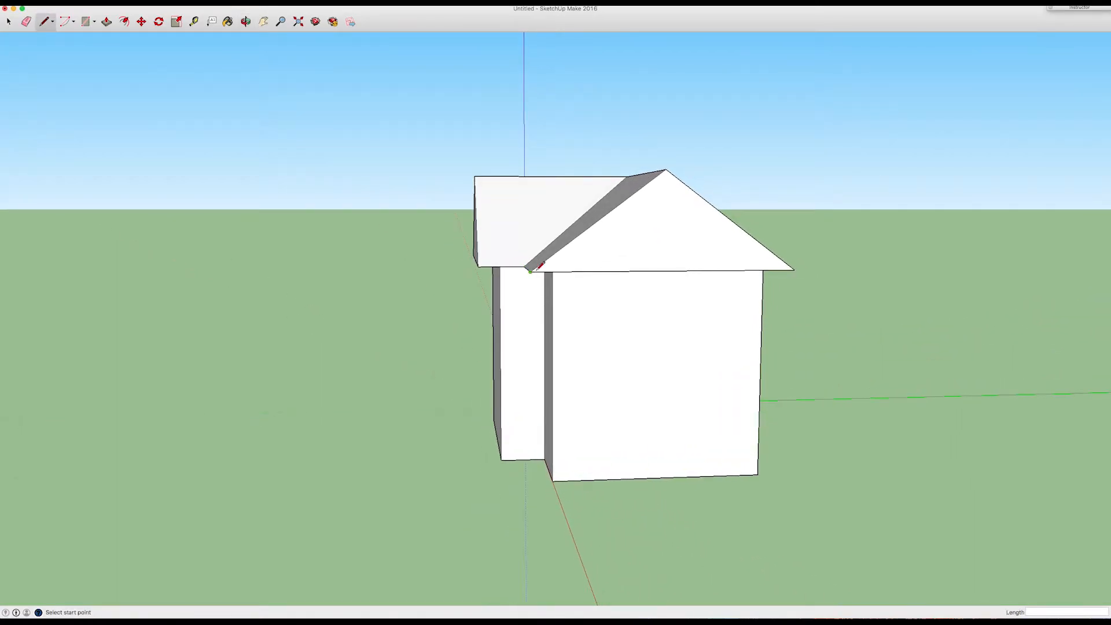
{"action": "left_click", "coordinate": [669, 174]}
{"action": "left_click", "coordinate": [789, 265]}
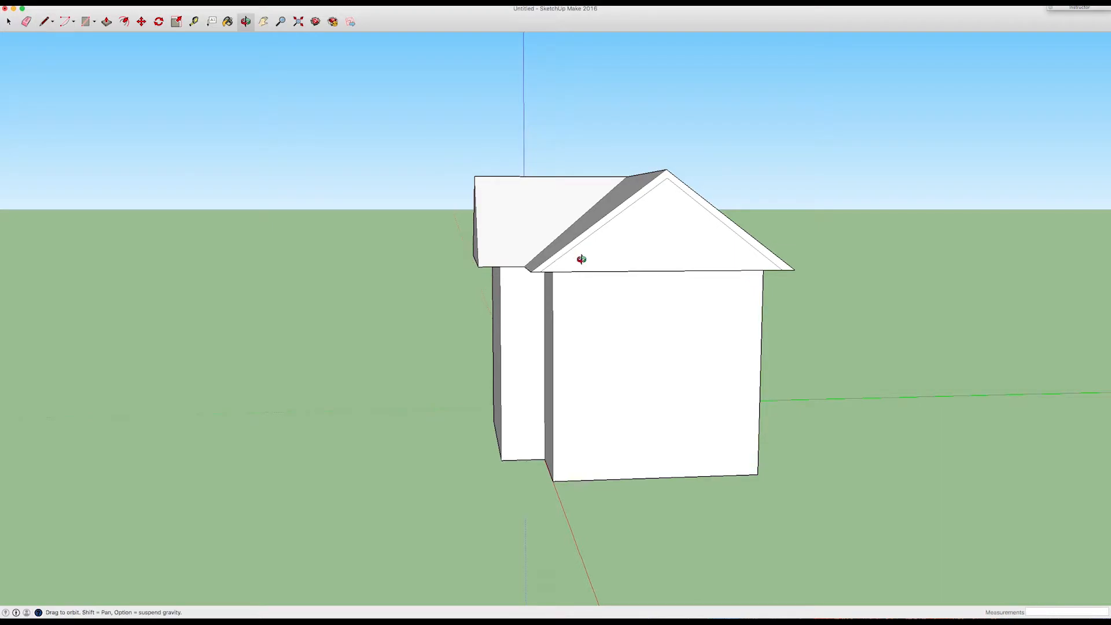
Step: Push the end gable's inner triangle in 1' flush with the wall and erase the line between them
{"action": "middle_click_drag", "start_coordinate": [579, 258], "coordinate": [716, 280]}
{"action": "left_click", "coordinate": [106, 22]}
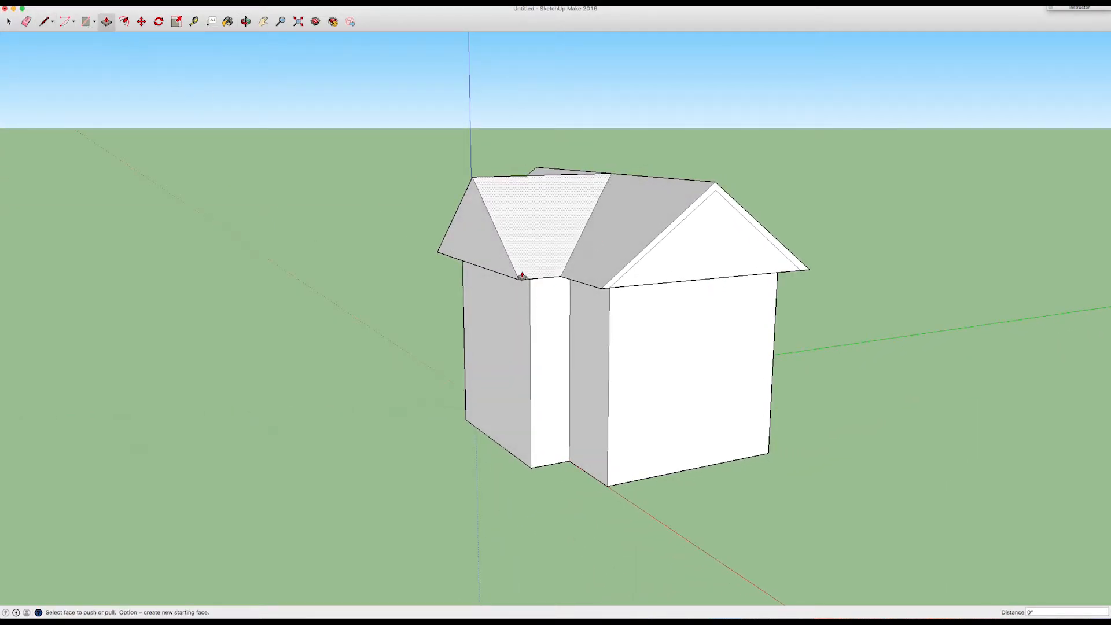
{"action": "left_click", "coordinate": [722, 260]}
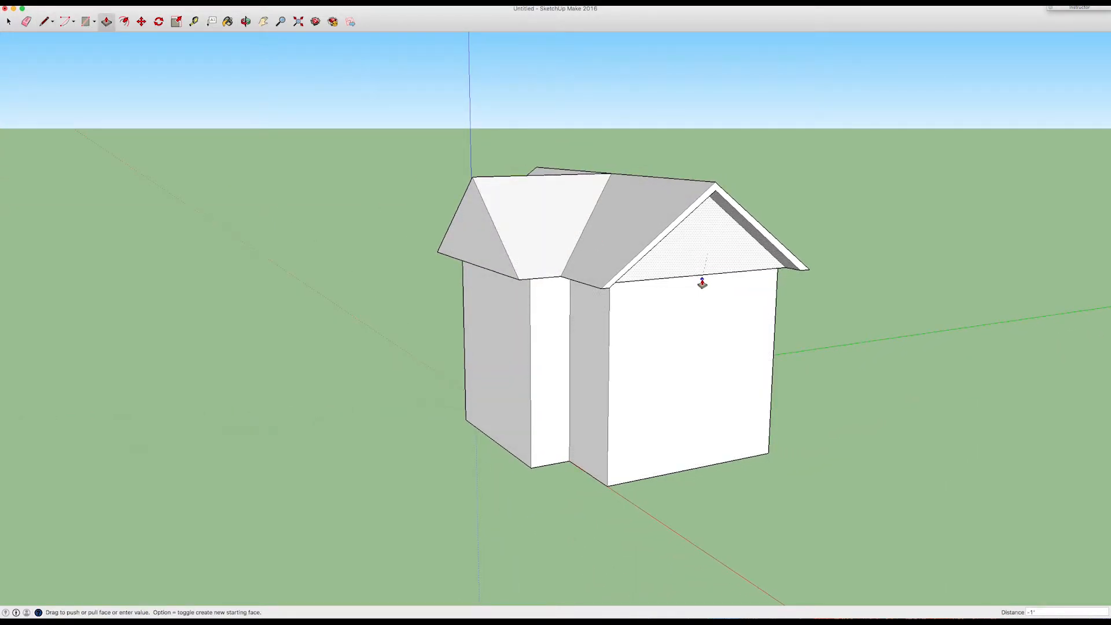
{"action": "left_click", "coordinate": [690, 303]}
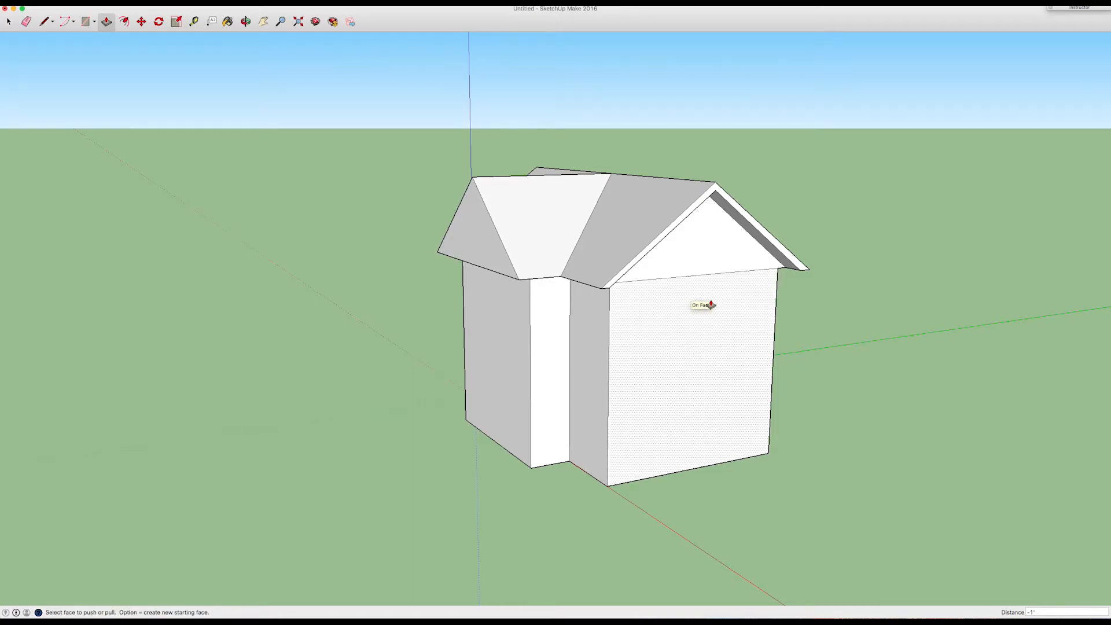
{"action": "left_click", "coordinate": [27, 22]}
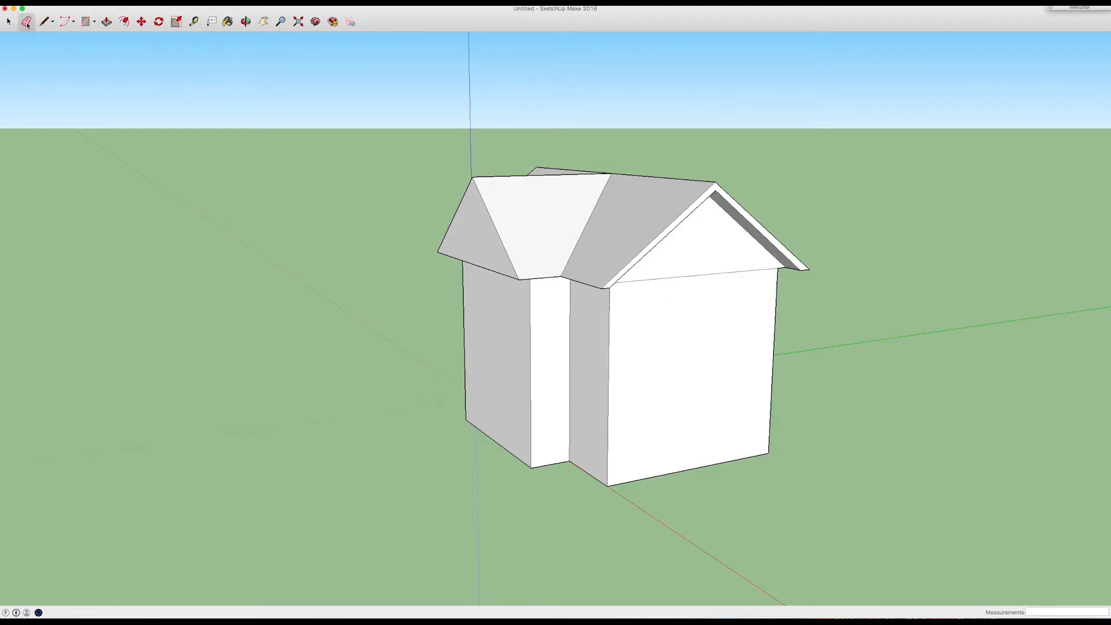
{"action": "left_click", "coordinate": [697, 276]}
{"action": "mouse_move", "coordinate": [713, 305]}
{"action": "middle_mouse_down"}
{"action": "mouse_move", "coordinate": [494, 290]}
{"action": "mouse_move", "coordinate": [755, 255]}
{"action": "mouse_move", "coordinate": [776, 315]}
{"action": "mouse_move", "coordinate": [709, 315]}
{"action": "middle_mouse_up"}
Step: Outline a slightly smaller inner triangle on the front bay's gable with lines parallel to its sloping edges
{"action": "left_click_drag", "start_coordinate": [442, 270], "coordinate": [614, 307]}
{"action": "left_click", "coordinate": [44, 22]}
{"action": "left_click", "coordinate": [415, 265]}
{"action": "left_click", "coordinate": [497, 191]}
{"action": "left_click", "coordinate": [589, 286]}
Step: Push the front bay gable's inner triangle back flush with the bay wall and erase the line between them
{"action": "left_click", "coordinate": [106, 22]}
{"action": "left_click", "coordinate": [497, 246]}
{"action": "left_click", "coordinate": [507, 280]}
{"action": "left_click", "coordinate": [26, 22]}
{"action": "left_click", "coordinate": [511, 271]}
Step: Outline a slightly smaller inner triangle on the end gable nearer the origin with lines parallel to its sloping edges
{"action": "middle_click_drag", "start_coordinate": [289, 260], "coordinate": [488, 263]}
{"action": "left_click", "coordinate": [44, 22]}
{"action": "left_click", "coordinate": [287, 279]}
{"action": "left_click", "coordinate": [370, 204]}
{"action": "left_click", "coordinate": [476, 308]}
Step: Push the inner triangle of the origin-side end gable in flush with the wall below
{"action": "left_click", "coordinate": [107, 22]}
{"action": "left_click", "coordinate": [394, 289]}
{"action": "mouse_move", "coordinate": [584, 296]}
{"action": "middle_mouse_down"}
{"action": "mouse_move", "coordinate": [533, 268]}
{"action": "mouse_move", "coordinate": [321, 277]}
{"action": "mouse_move", "coordinate": [556, 305]}
{"action": "mouse_move", "coordinate": [471, 322]}
{"action": "mouse_move", "coordinate": [659, 312]}
{"action": "mouse_move", "coordinate": [484, 298]}
{"action": "mouse_move", "coordinate": [528, 318]}
{"action": "mouse_move", "coordinate": [668, 339]}
{"action": "mouse_move", "coordinate": [630, 349]}
{"action": "mouse_move", "coordinate": [655, 356]}
{"action": "mouse_move", "coordinate": [578, 328]}
{"action": "mouse_move", "coordinate": [674, 342]}
{"action": "middle_mouse_up"}
{"action": "mouse_move", "coordinate": [643, 251]}
{"action": "middle_mouse_down"}
{"action": "mouse_move", "coordinate": [667, 437]}
{"action": "mouse_move", "coordinate": [640, 297]}
{"action": "mouse_move", "coordinate": [509, 324]}
{"action": "mouse_move", "coordinate": [390, 308]}
{"action": "mouse_move", "coordinate": [650, 290]}
{"action": "mouse_move", "coordinate": [511, 402]}
{"action": "middle_mouse_up"}
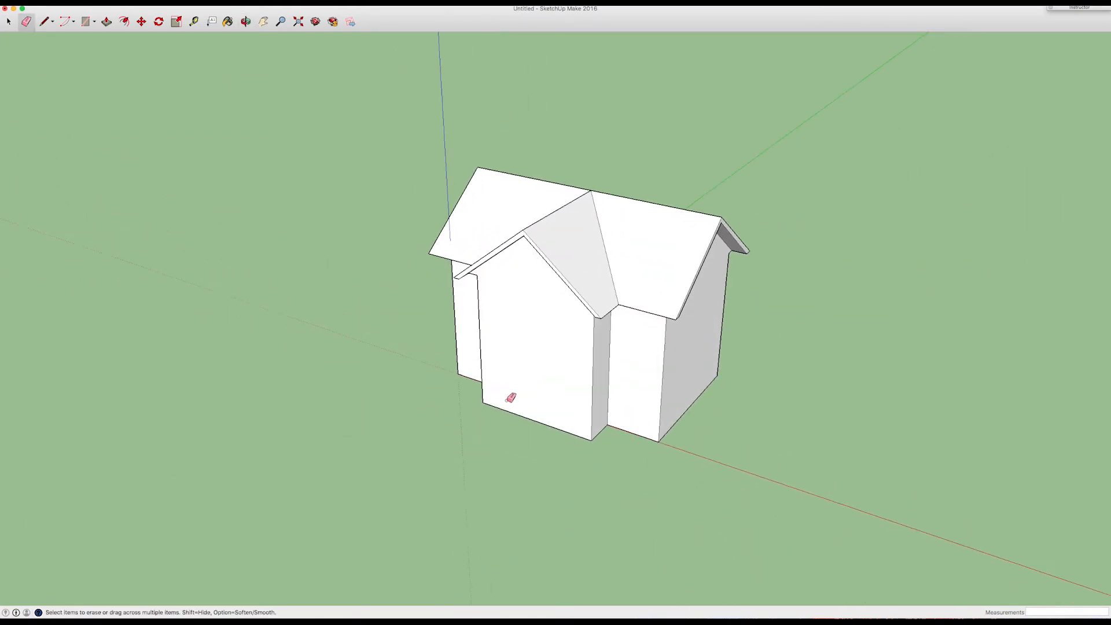
Step: Insert the standing woman component from the model's components as a scale figure in front of the bay, and deselect it
{"action": "left_click", "coordinate": [205, 5]}
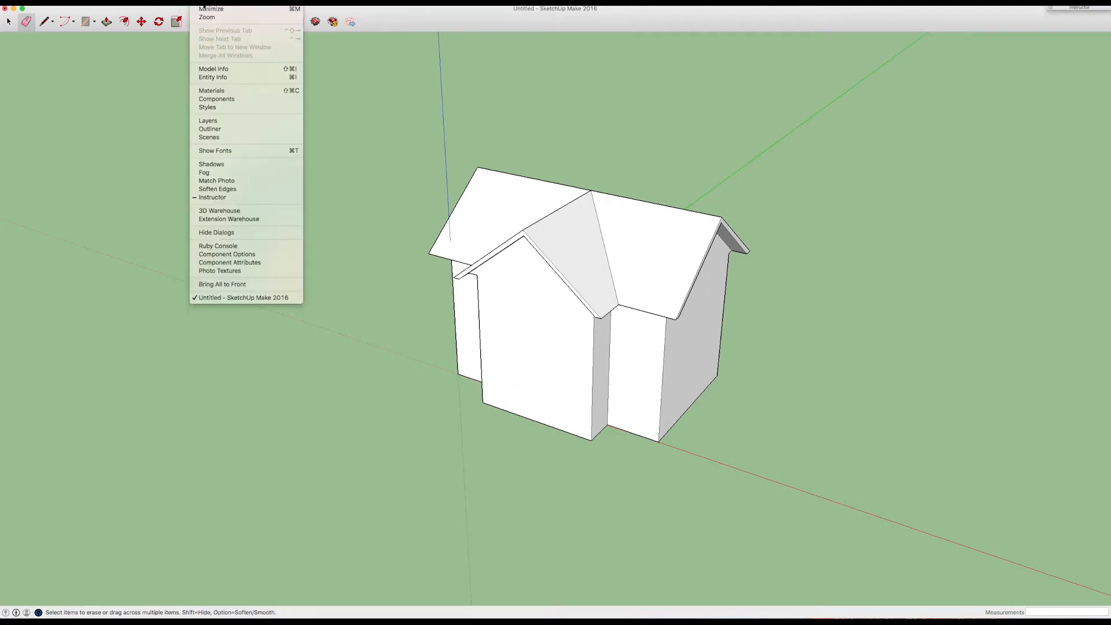
{"action": "left_click", "coordinate": [224, 99]}
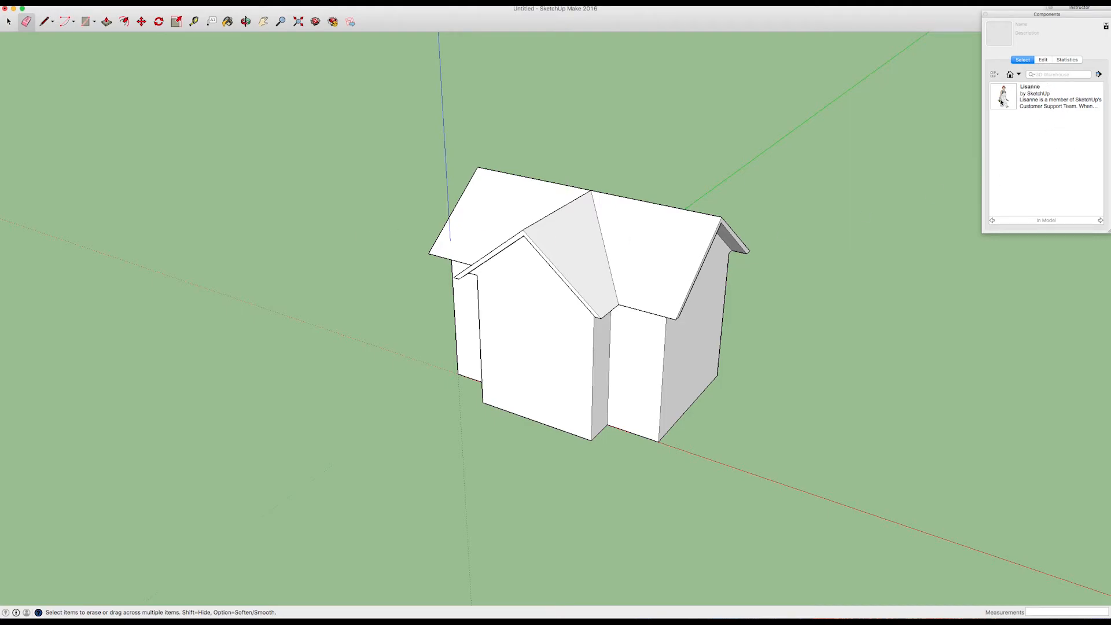
{"action": "left_click_drag", "start_coordinate": [1004, 100], "coordinate": [510, 448]}
{"action": "middle_click_drag", "start_coordinate": [549, 480], "coordinate": [760, 259]}
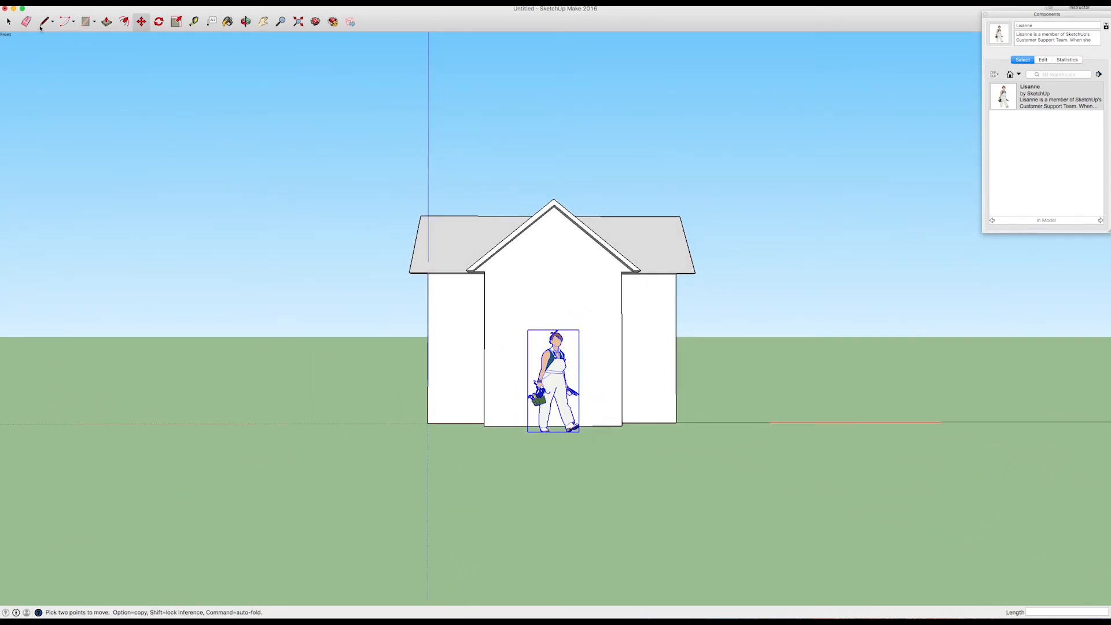
{"action": "key", "text": "space"}
{"action": "left_click", "coordinate": [376, 322]}
{"action": "middle_click_drag", "start_coordinate": [563, 426], "coordinate": [537, 467]}
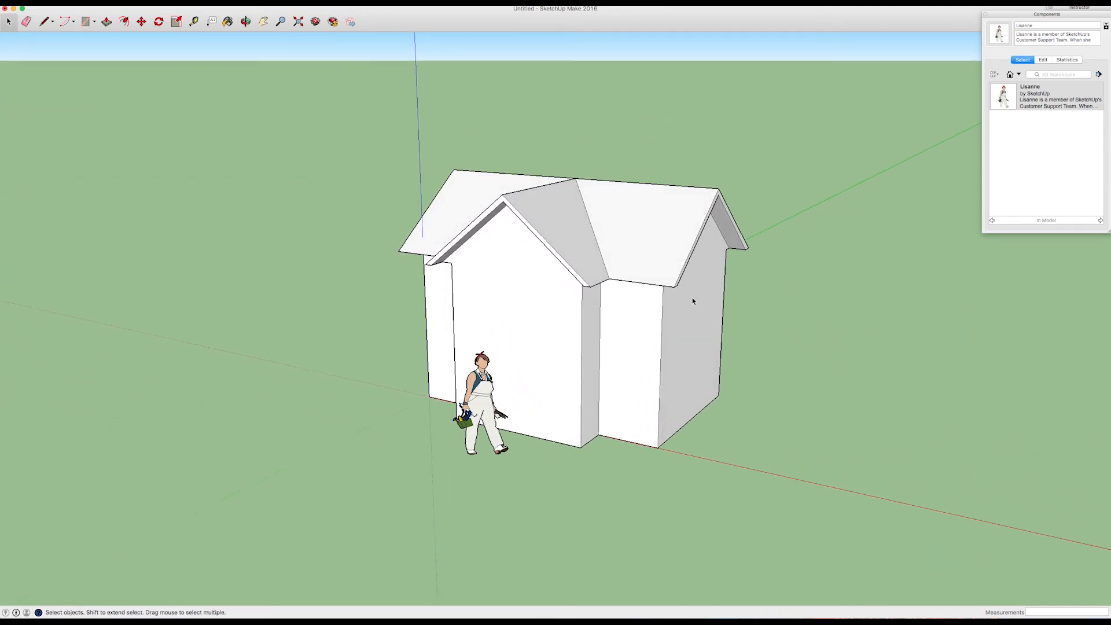